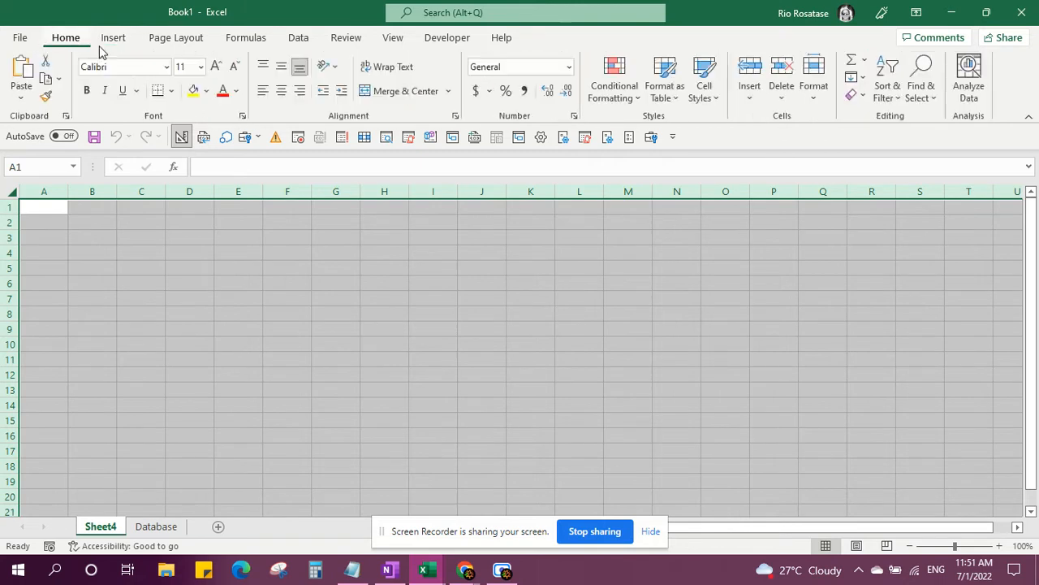
Fill every cell of Sheet4 with the darker blue theme colour.
left_click(207, 90)
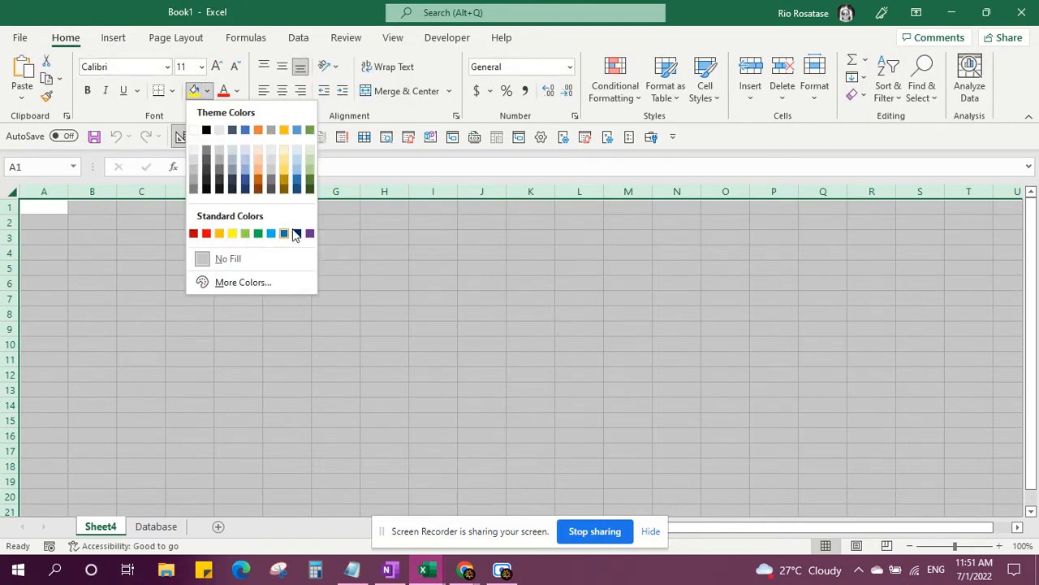
left_click(309, 189)
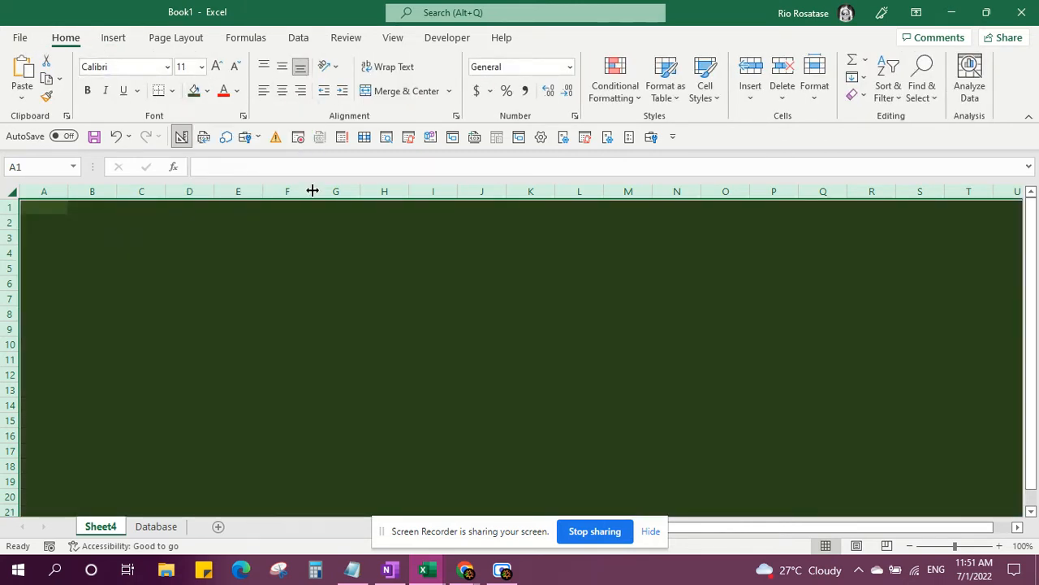
left_click(207, 90)
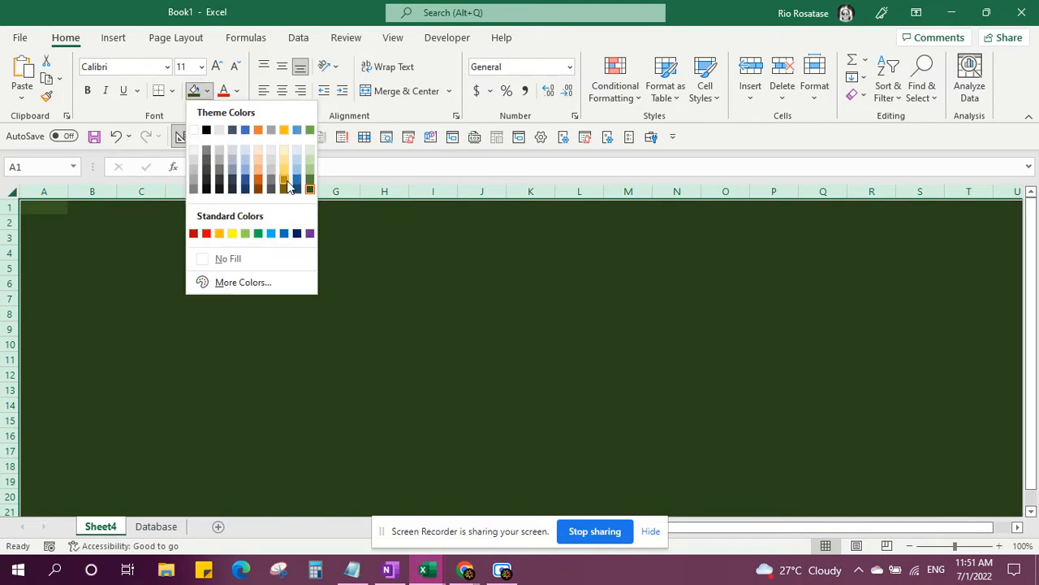
left_click(297, 180)
Add a list data validation to cell D5 of Sheet4 with =Database!$A:$A as its source.
left_click(177, 270)
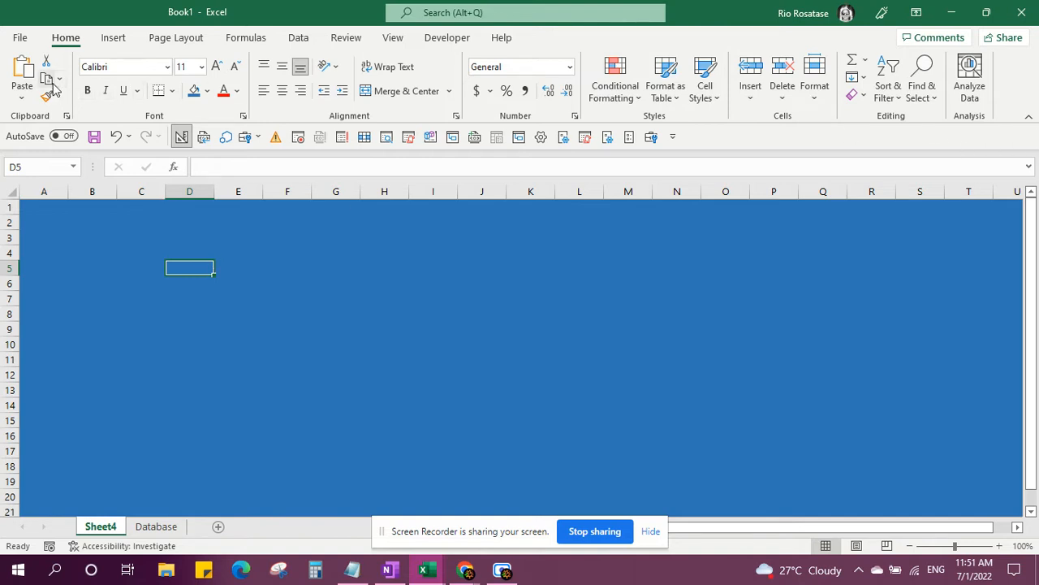
left_click(300, 39)
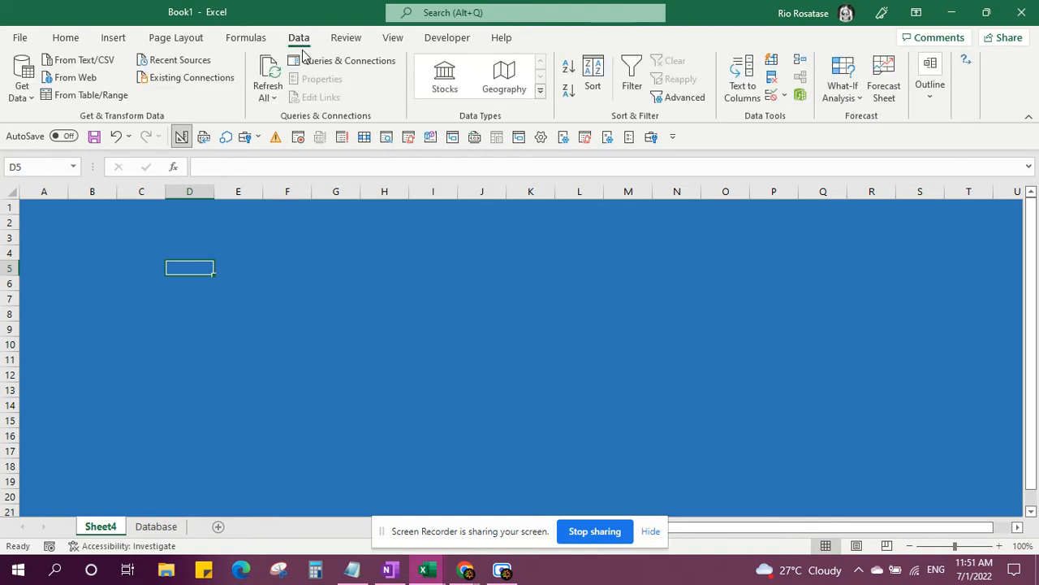
left_click(772, 95)
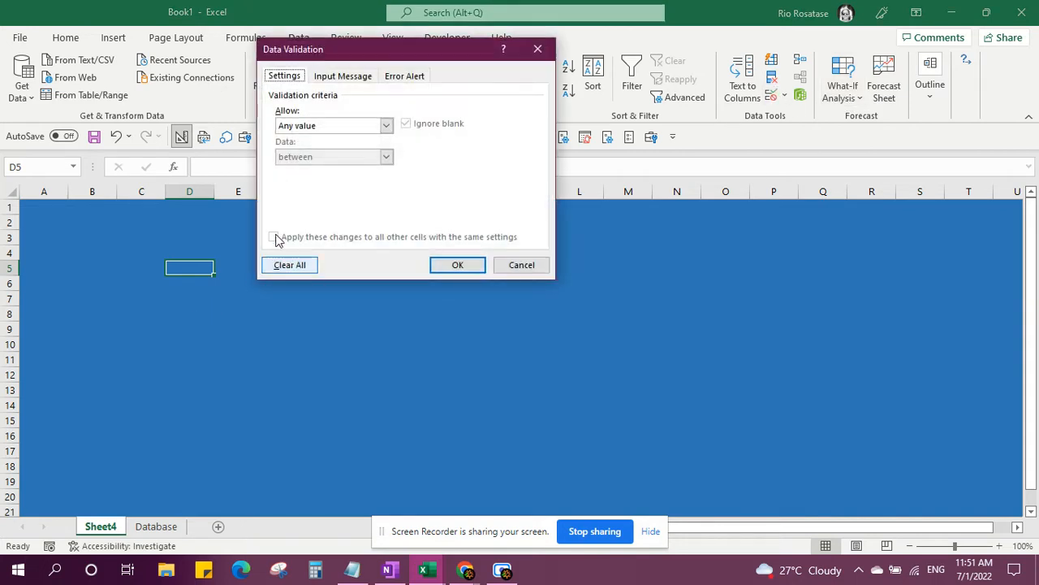
left_click(385, 127)
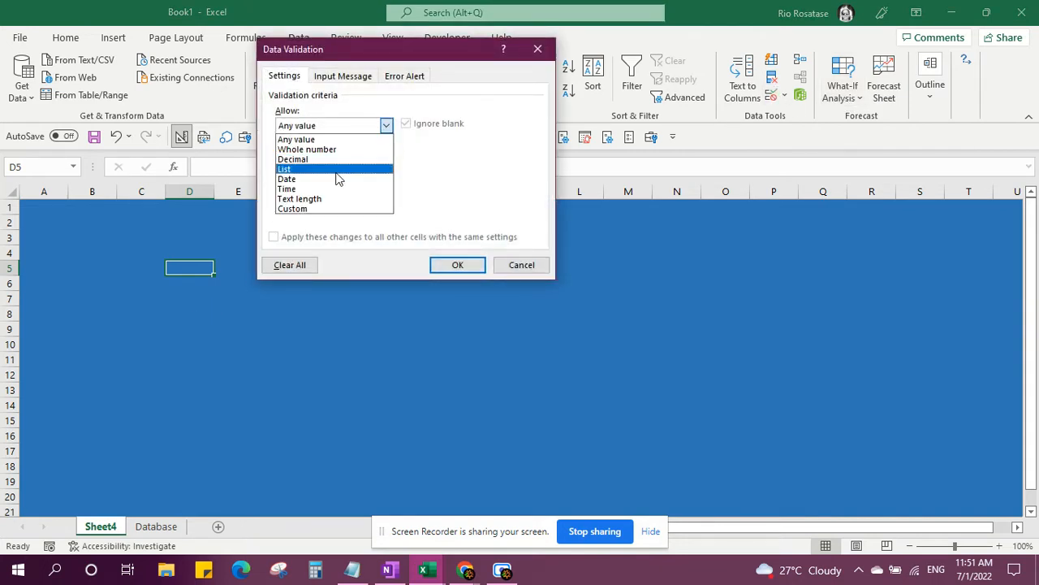
left_click(345, 170)
left_click(342, 189)
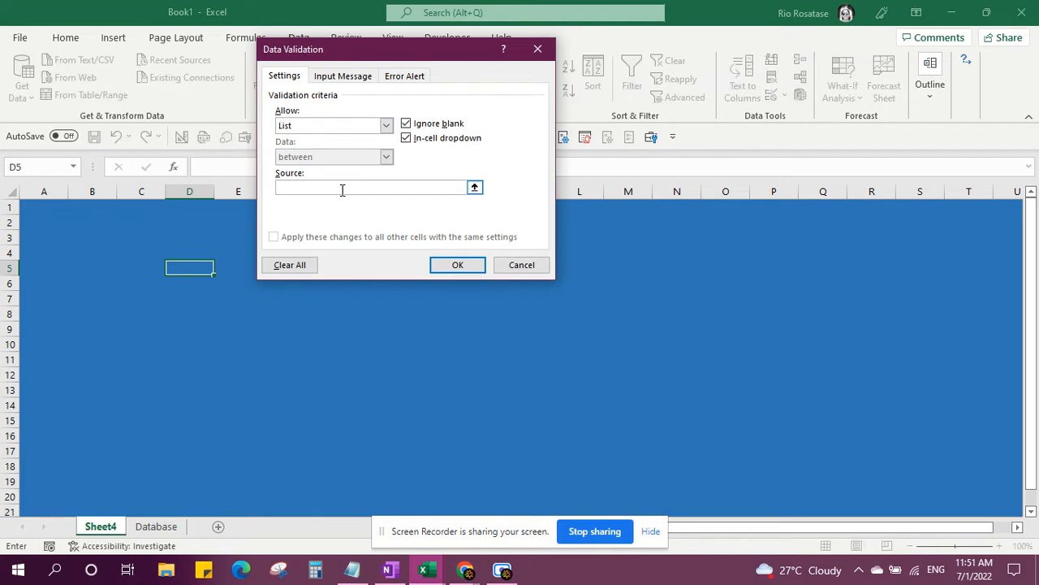
left_click(160, 529)
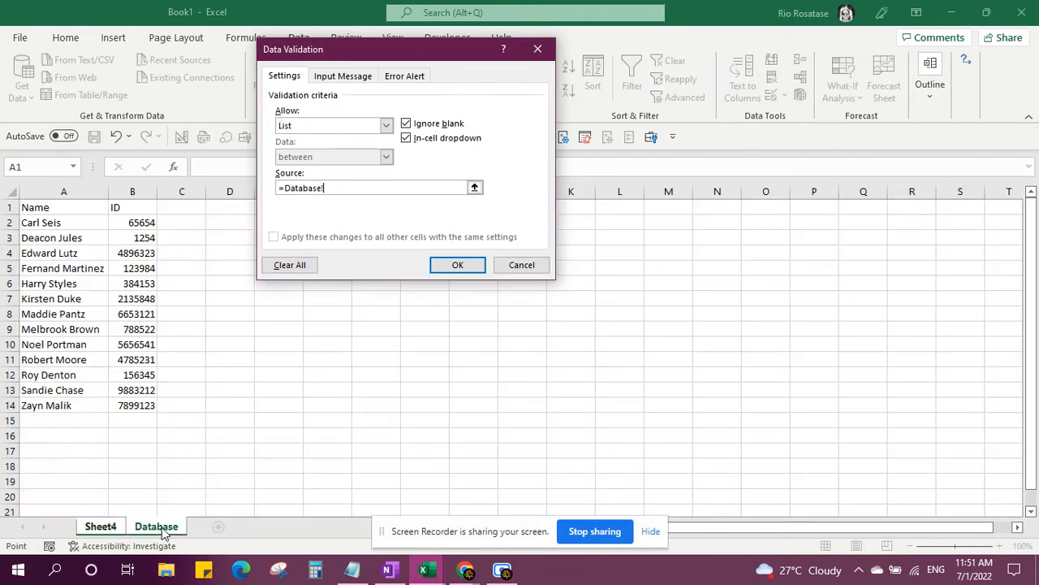
left_click(60, 192)
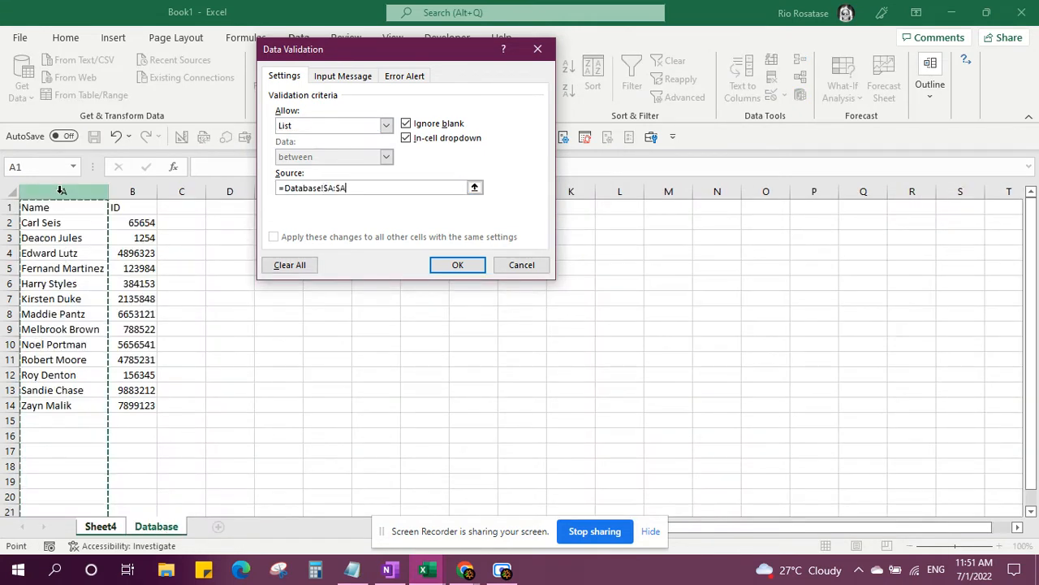
left_click(457, 267)
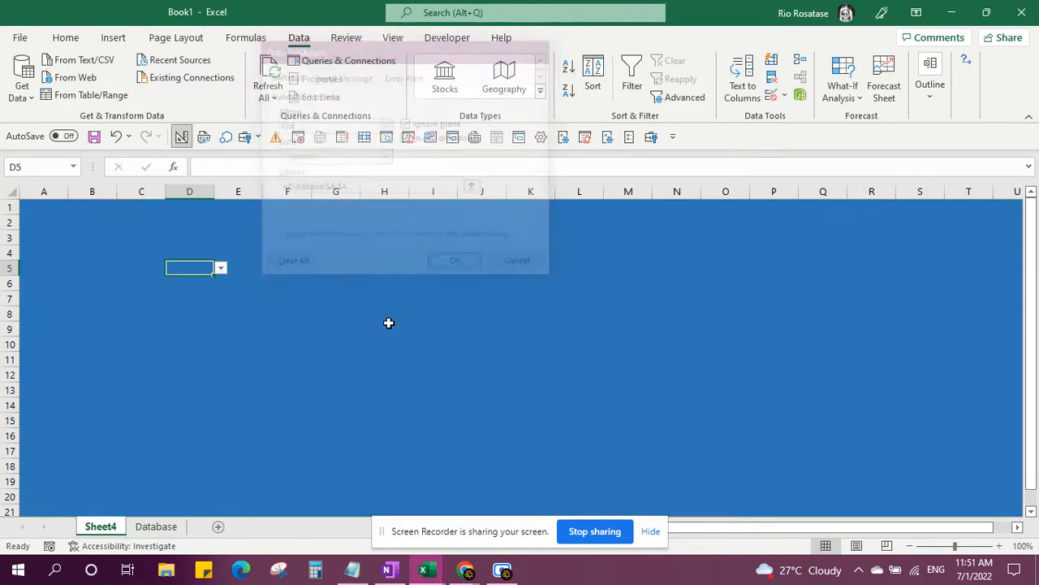
Widen column D enough to show full names and pick a person's name from the drop-down list in D5.
left_click(220, 268)
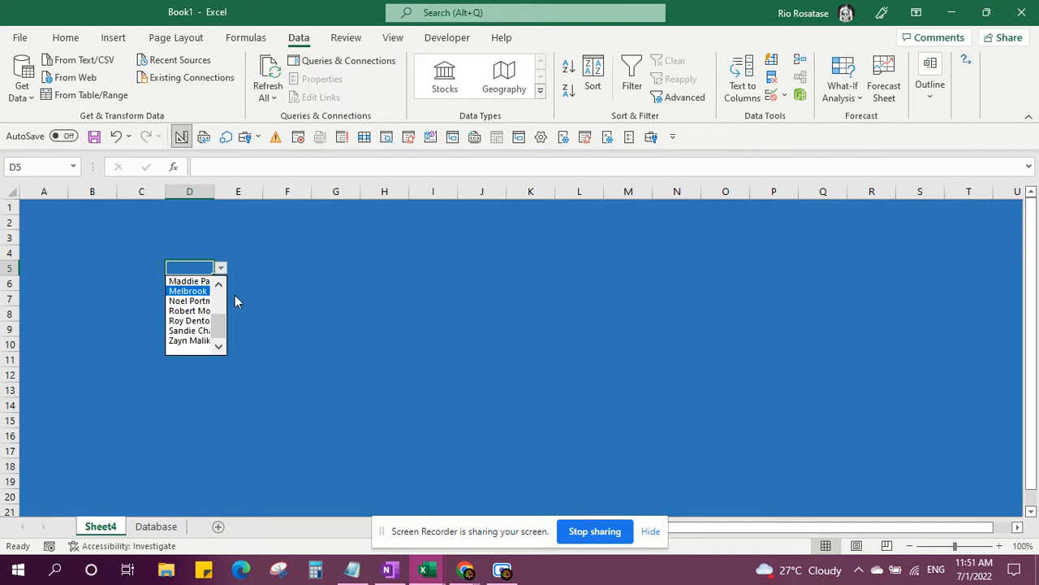
left_click_drag(213, 193, 273, 195)
left_click(279, 268)
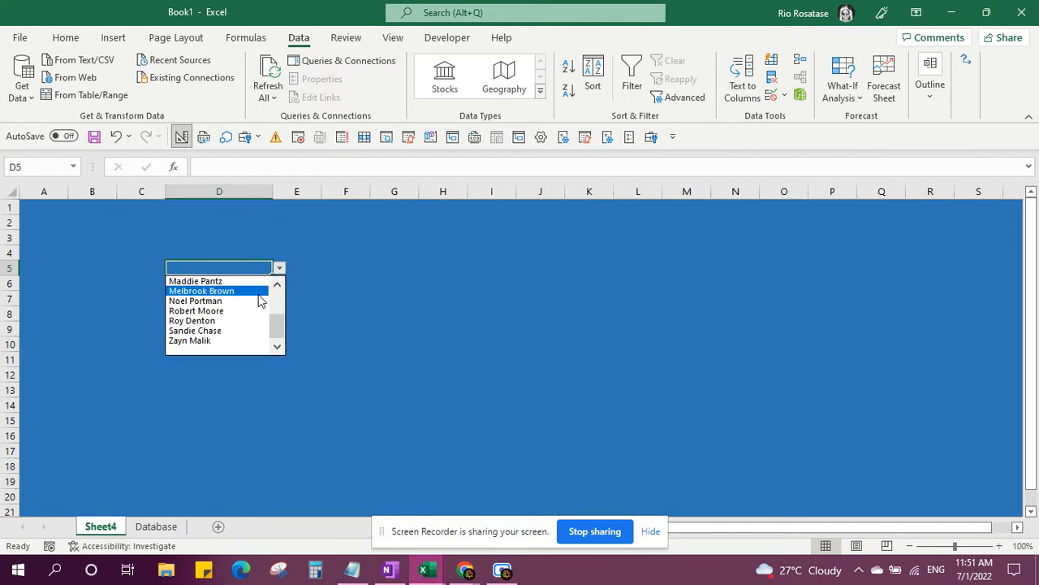
left_click(203, 291)
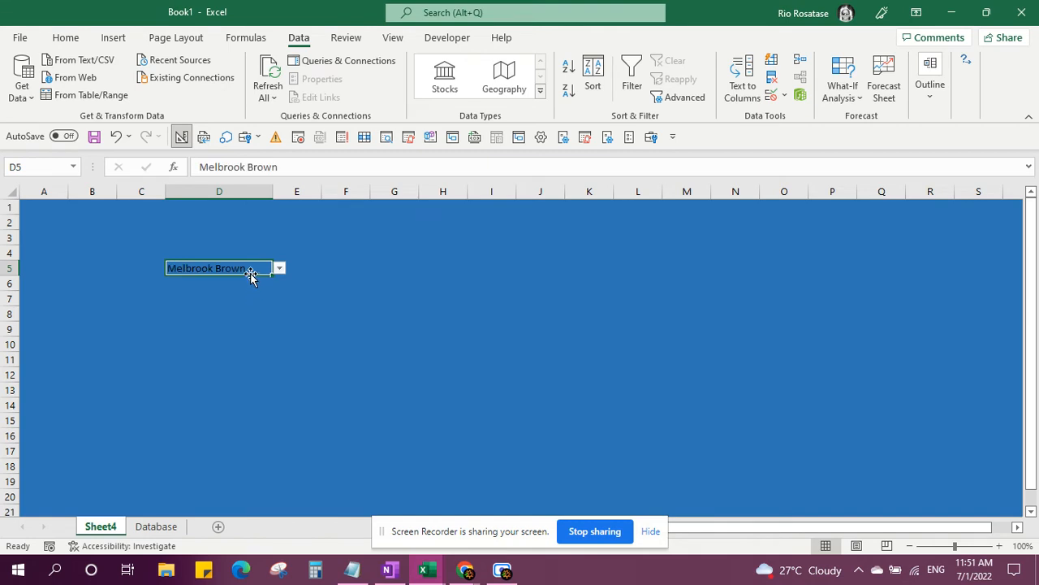
Pick a different person's name from the drop-down list in D5.
left_click(249, 326)
left_click(257, 279)
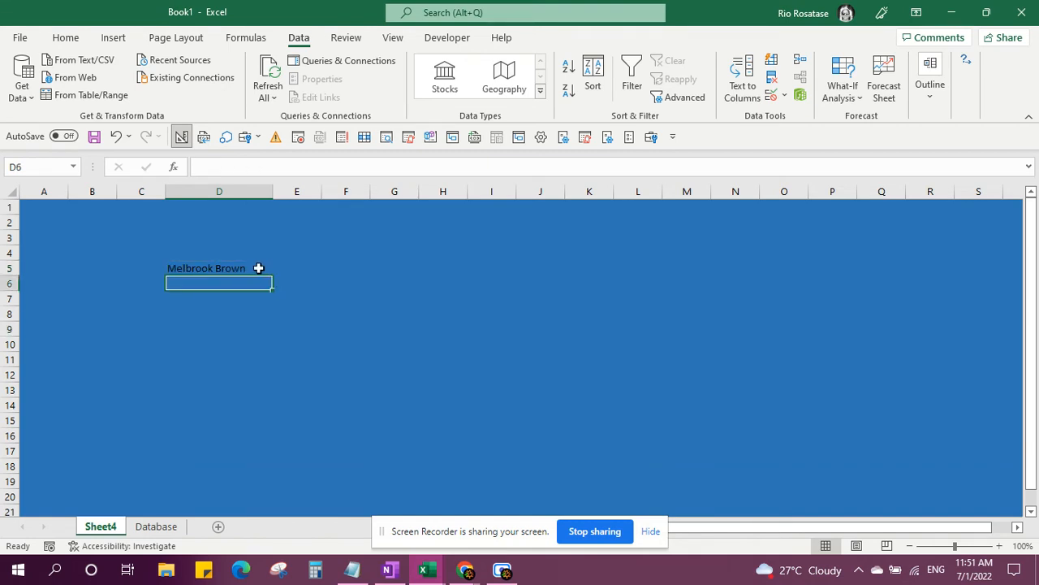
left_click(252, 268)
left_click(279, 269)
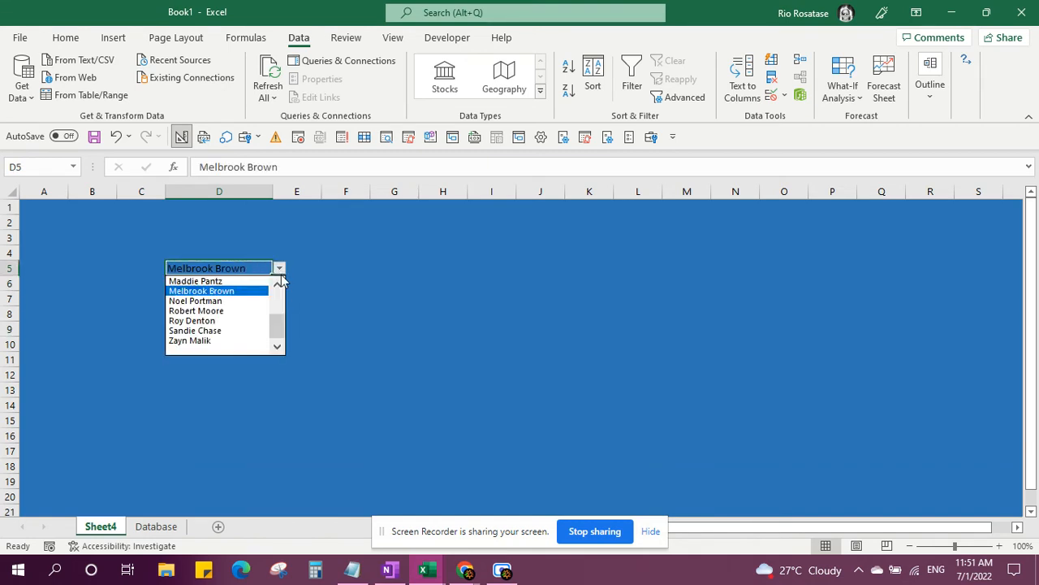
left_click(244, 320)
key("Down")
key("Down")
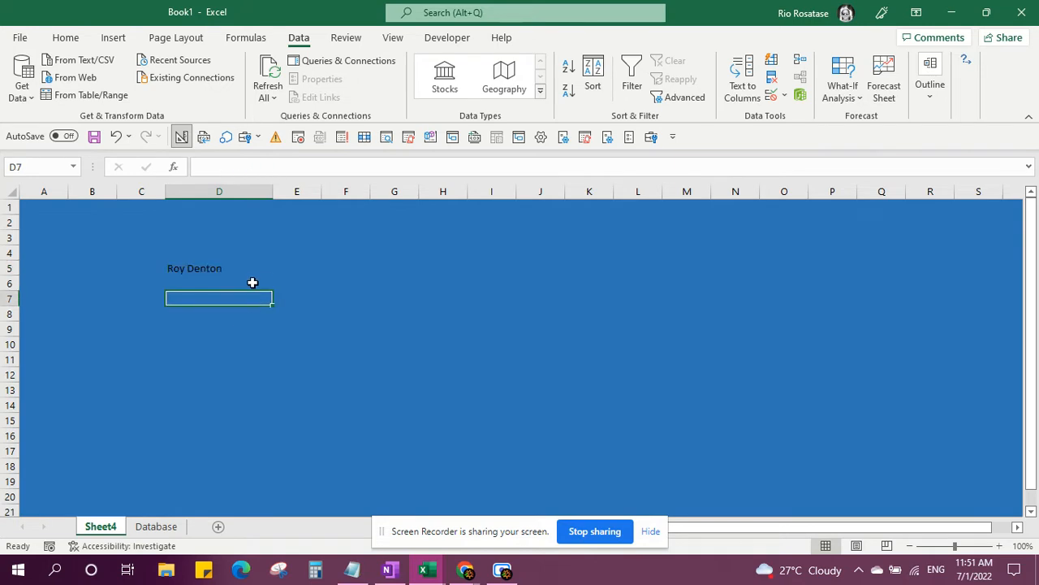
Fill cells D5 and F5 with white so they stand out from the blue sheet.
left_click(251, 269)
right_click(251, 271)
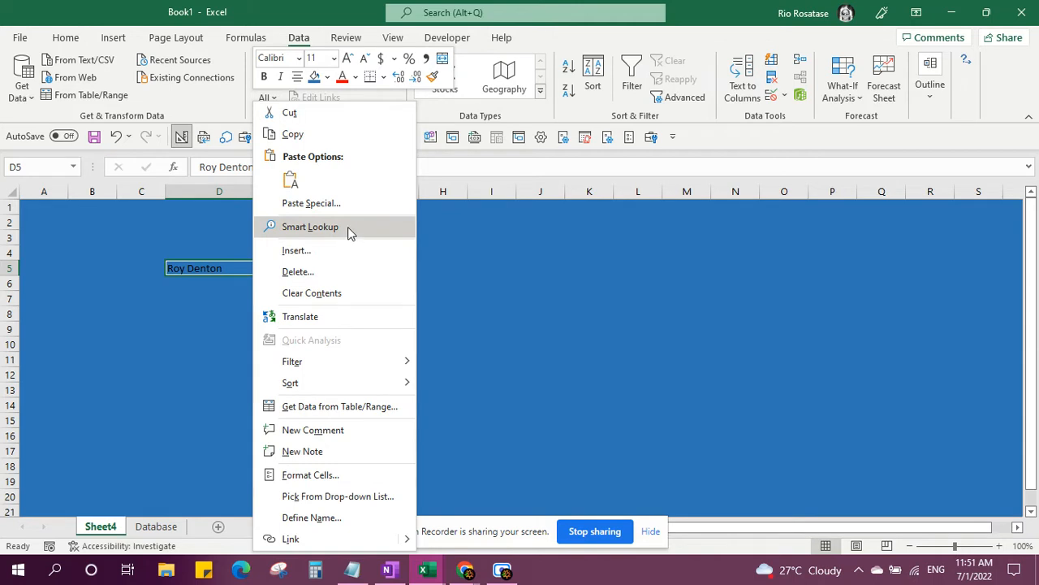
left_click(327, 78)
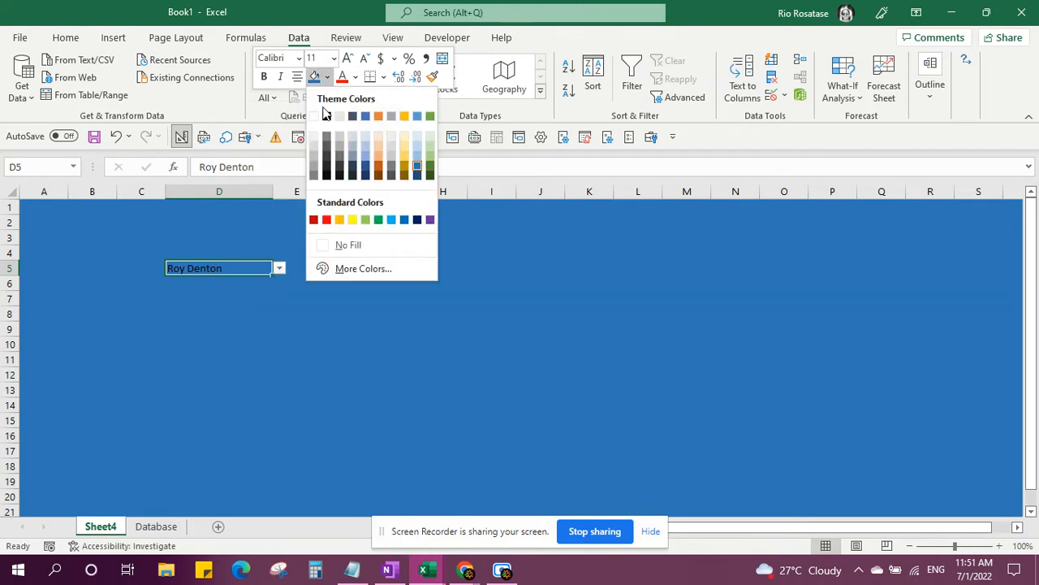
left_click(314, 116)
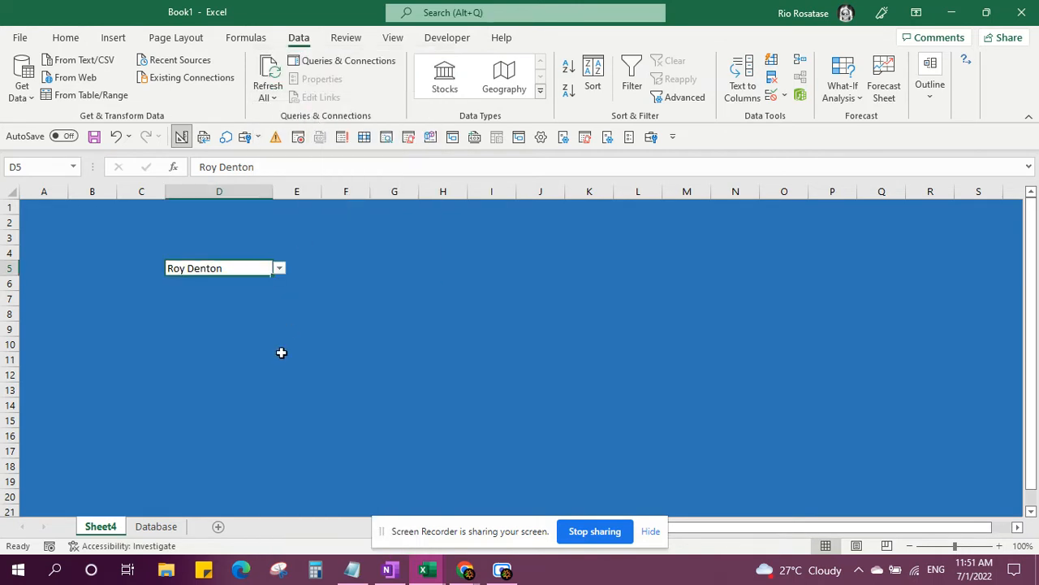
left_click(281, 349)
left_click(328, 266)
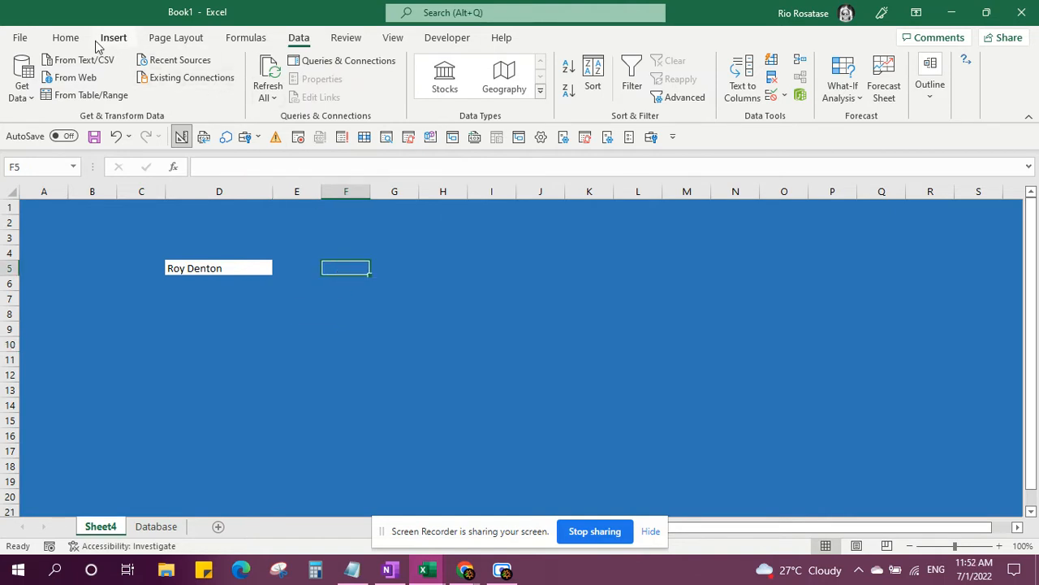
left_click(69, 41)
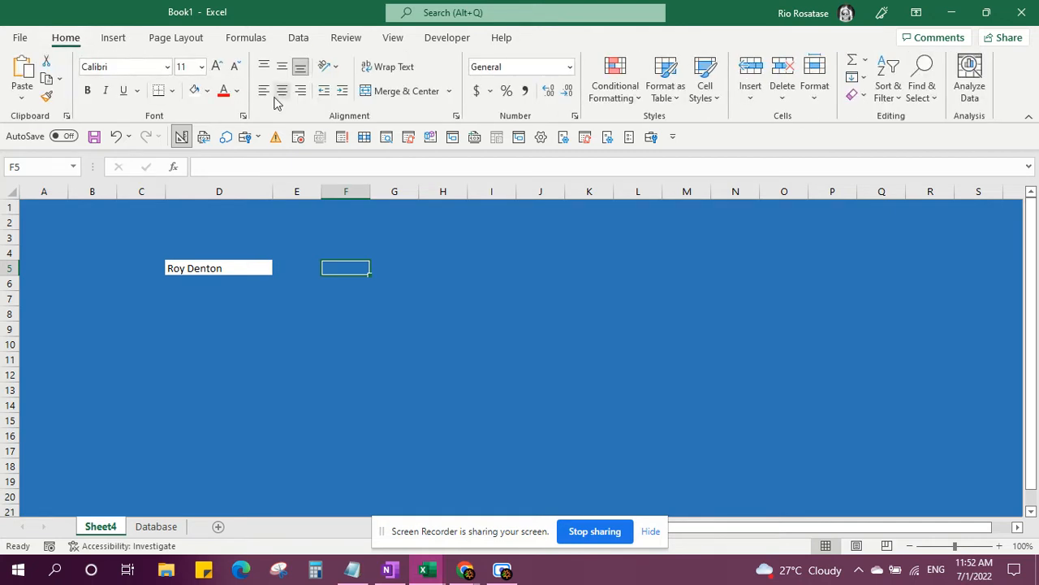
left_click(195, 90)
Begin a VLOOKUP formula in cell F5 with D5 as the lookup value.
double_click(348, 266)
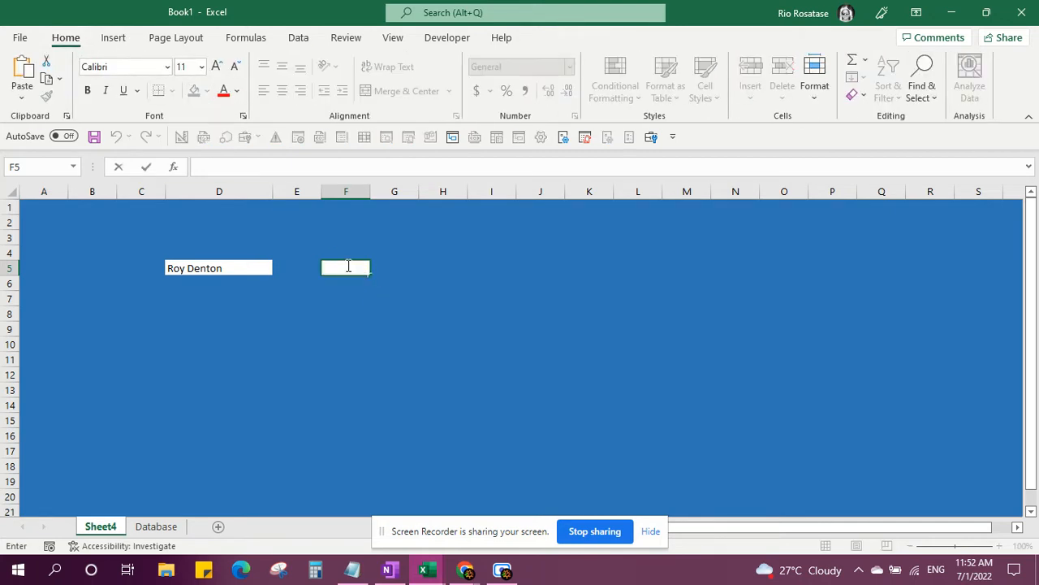
type("_")
type("-")
key("BackSpace")
type("=")
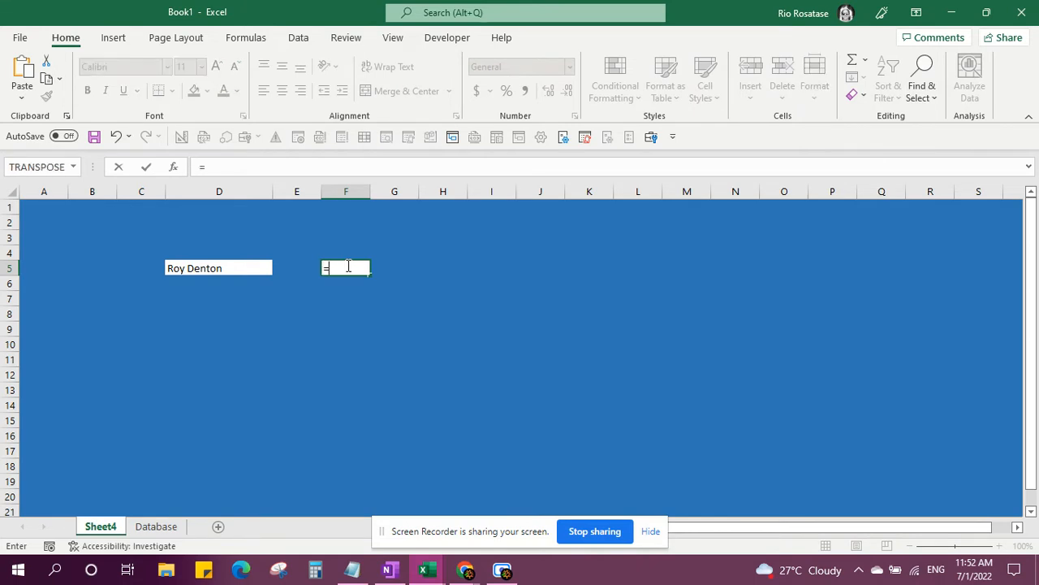
type("v")
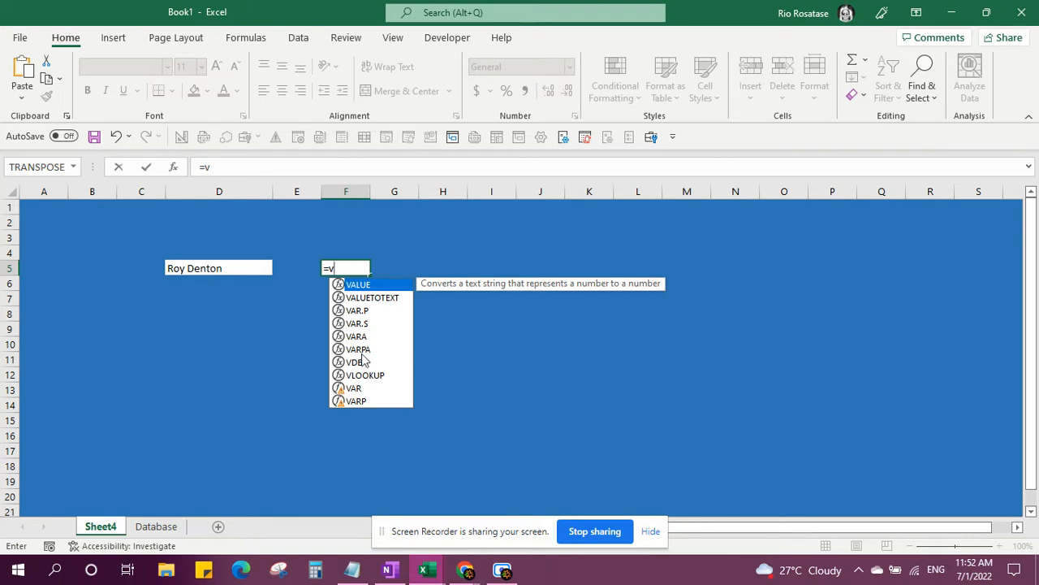
double_click(364, 374)
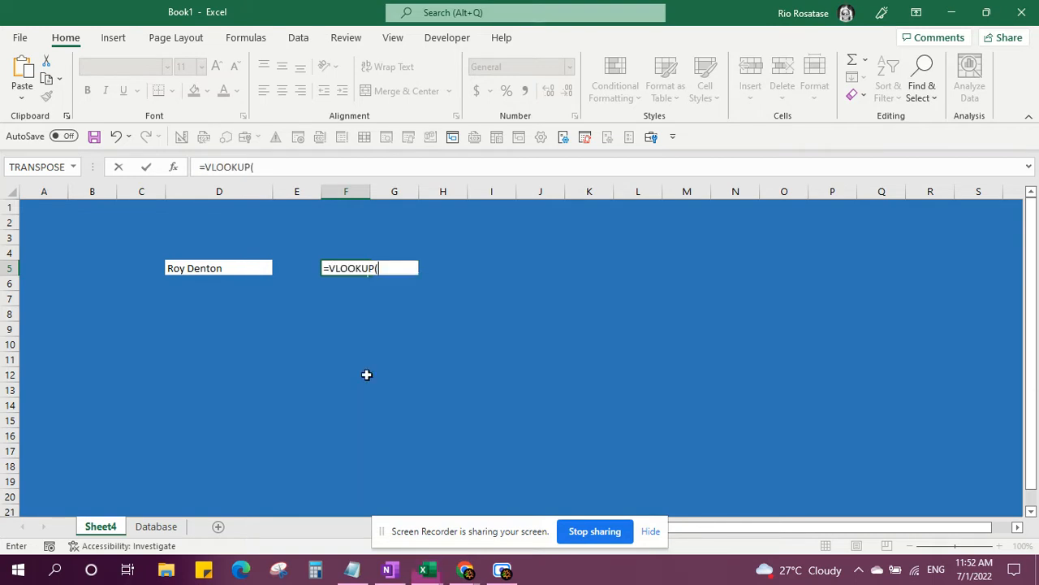
left_click(197, 269)
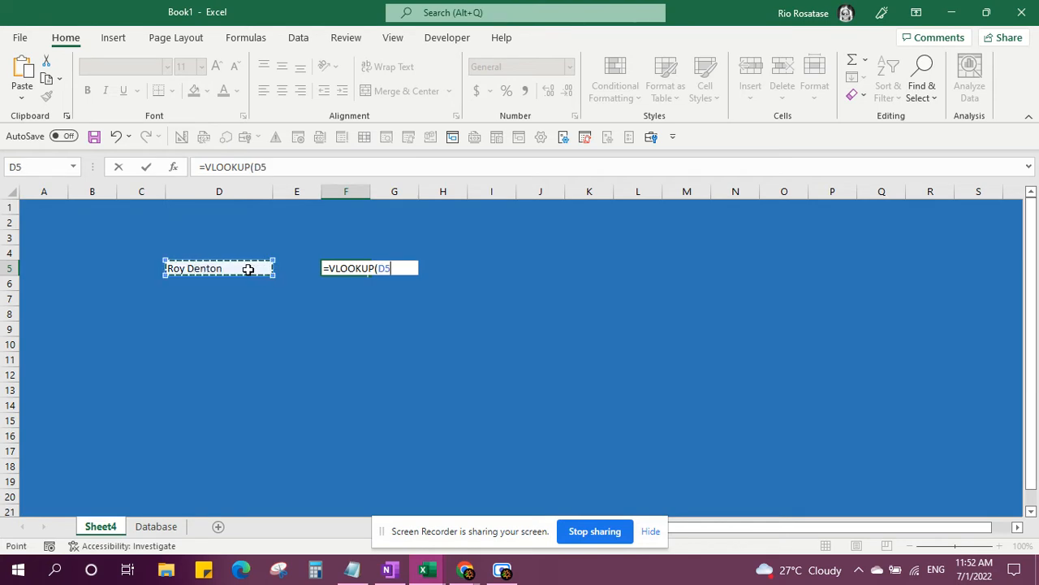
left_click(253, 298)
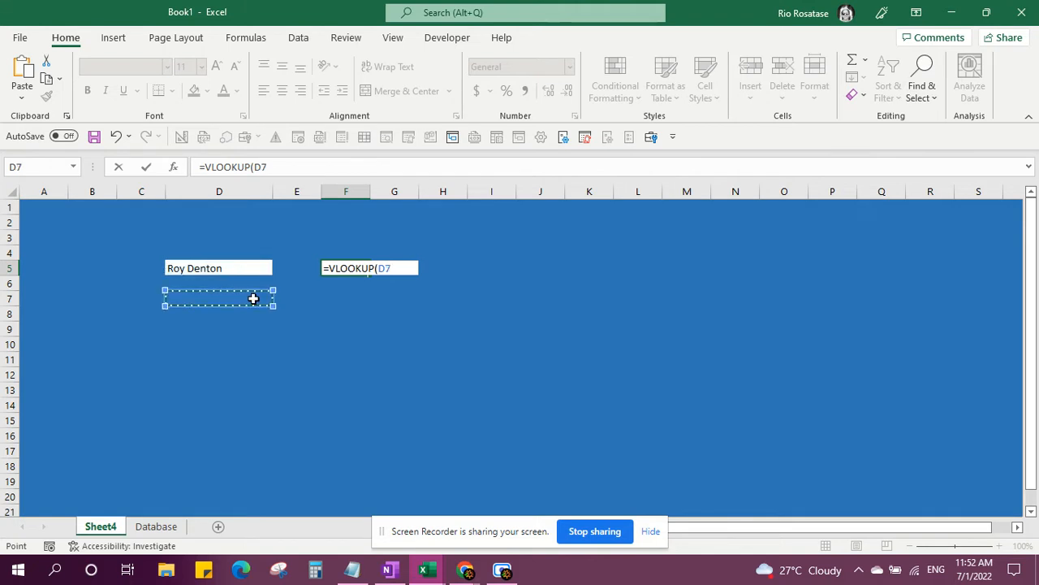
left_click(258, 269)
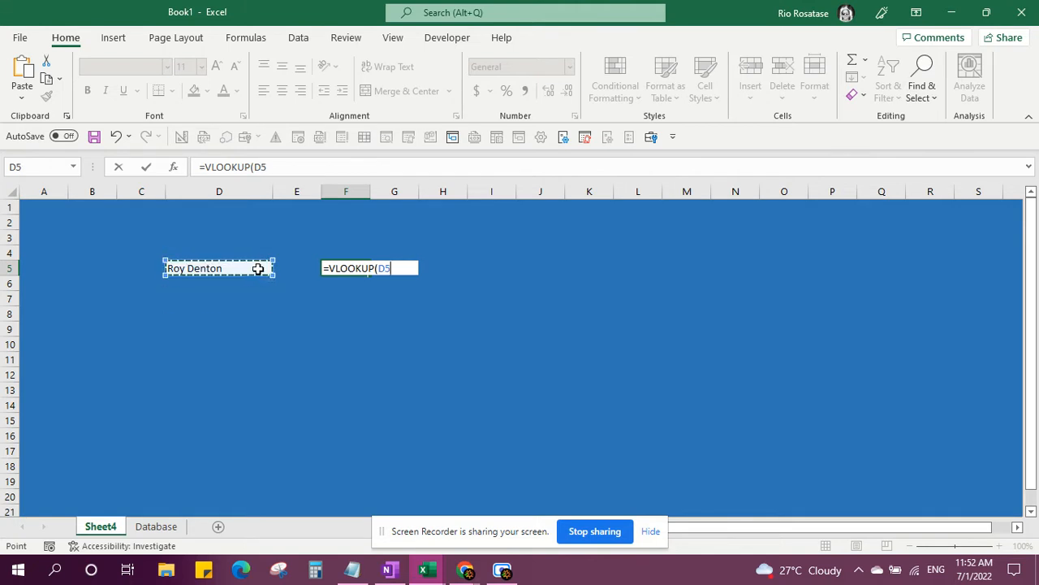
type(",")
Complete the VLOOKUP formula with Database!A:B as the table array and column index 2, leaving the range lookup argument empty.
left_click(156, 526)
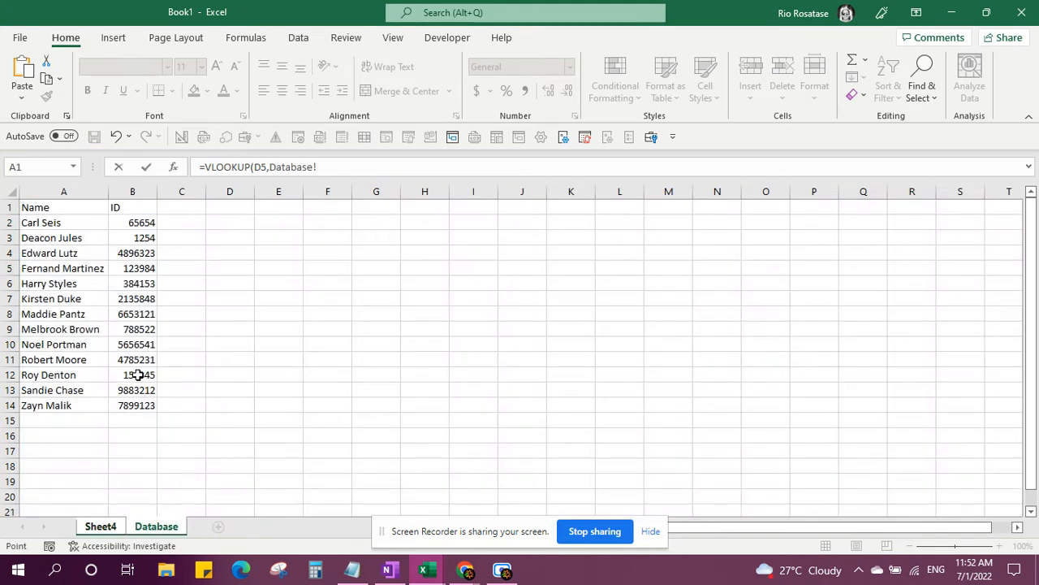
left_click(32, 195)
left_click_drag(33, 196, 137, 194)
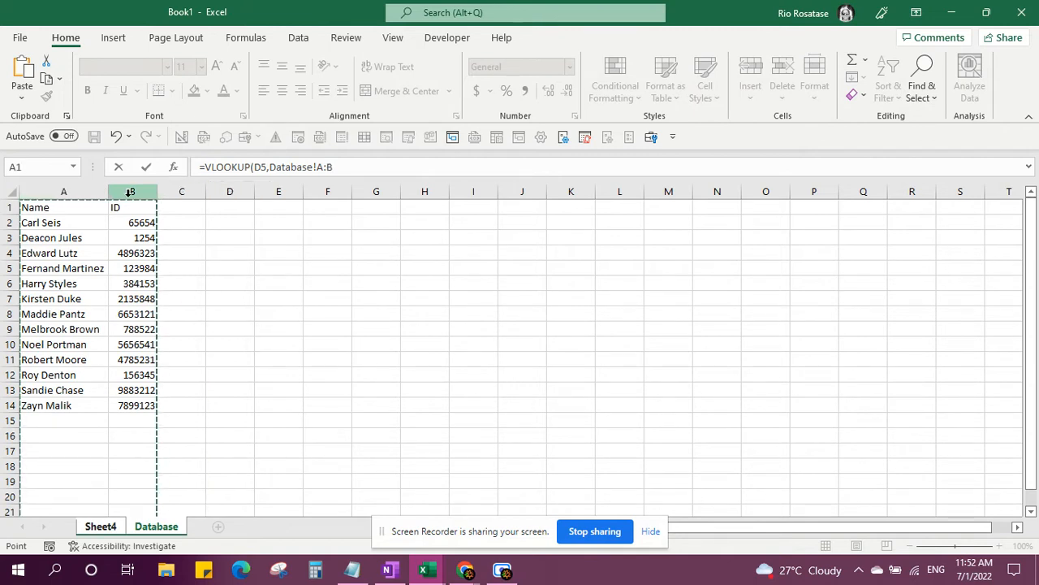
left_click(345, 168)
type(",")
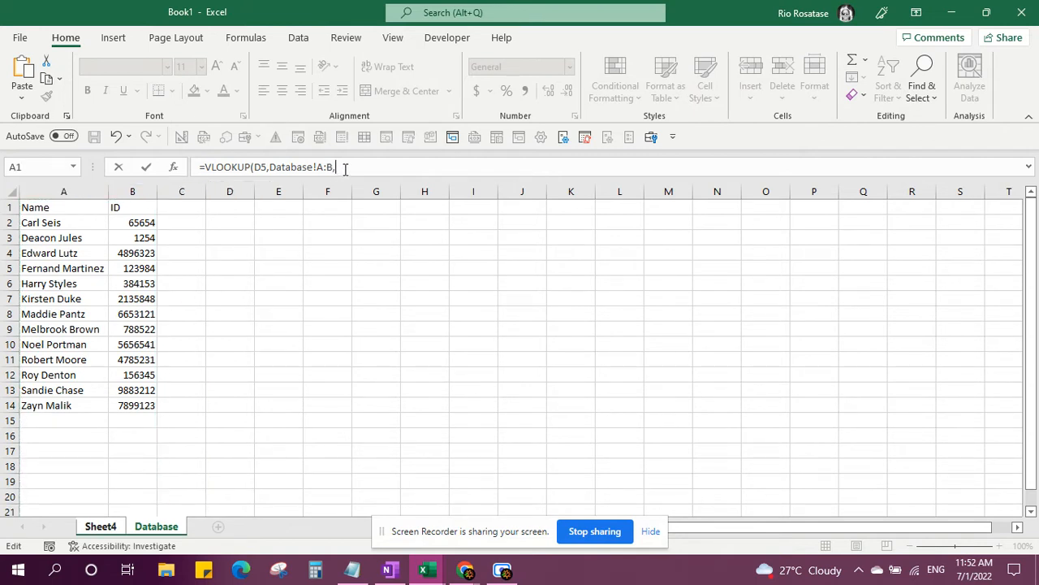
type("2,")
key("Return")
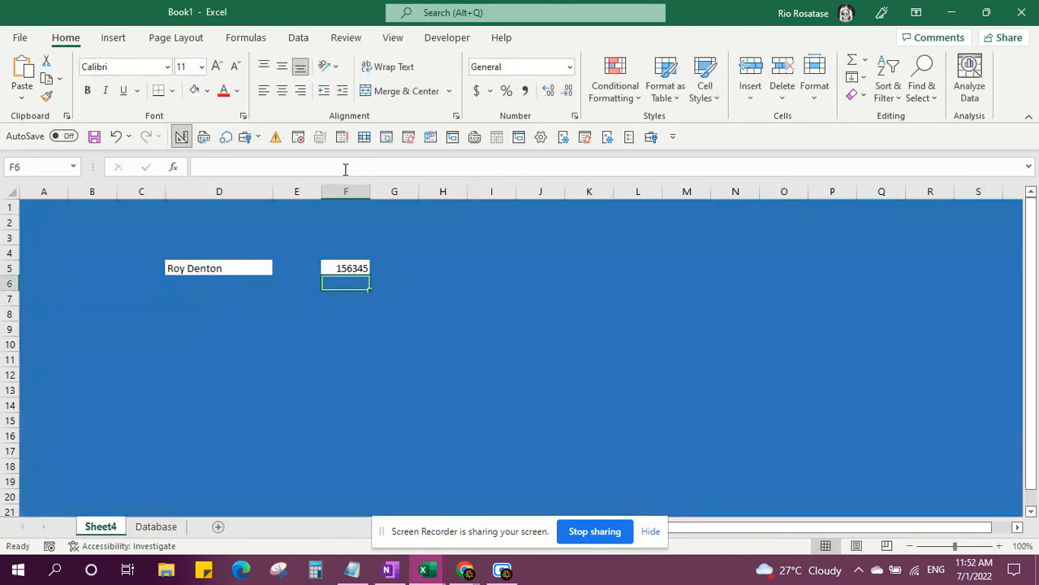
Test the lookup by choosing another person's name from the D5 drop-down list.
left_click(251, 268)
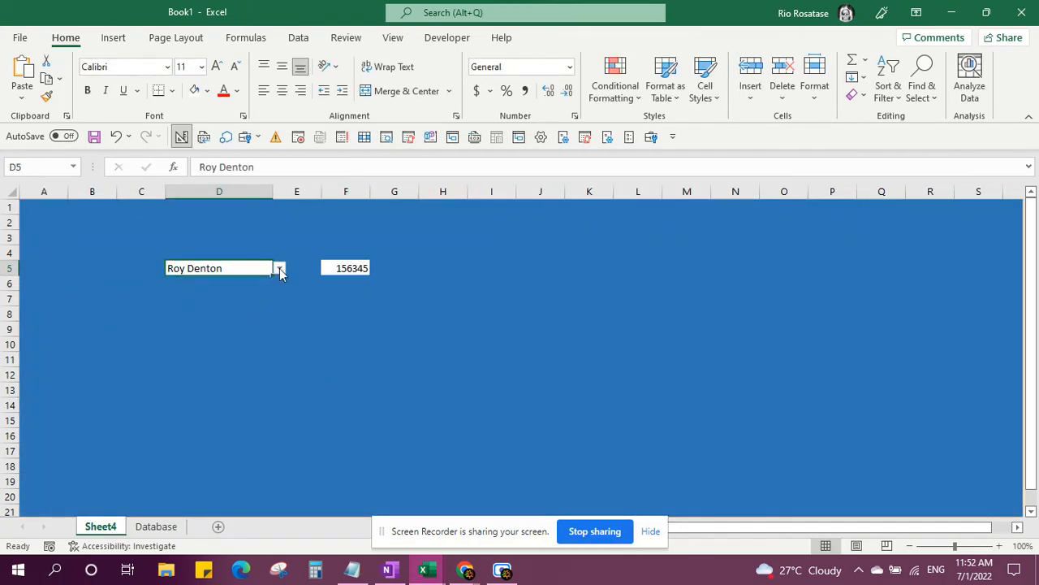
left_click(278, 268)
left_click(255, 291)
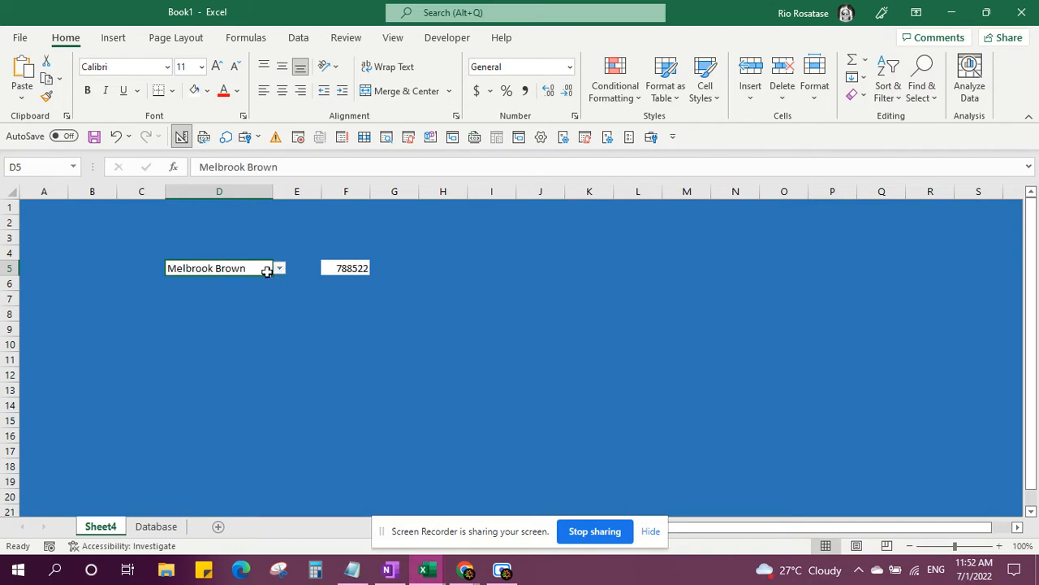
Test the lookup with two more names from the D5 drop-down list and check the returned ID in F5.
left_click(280, 268)
left_click(236, 302)
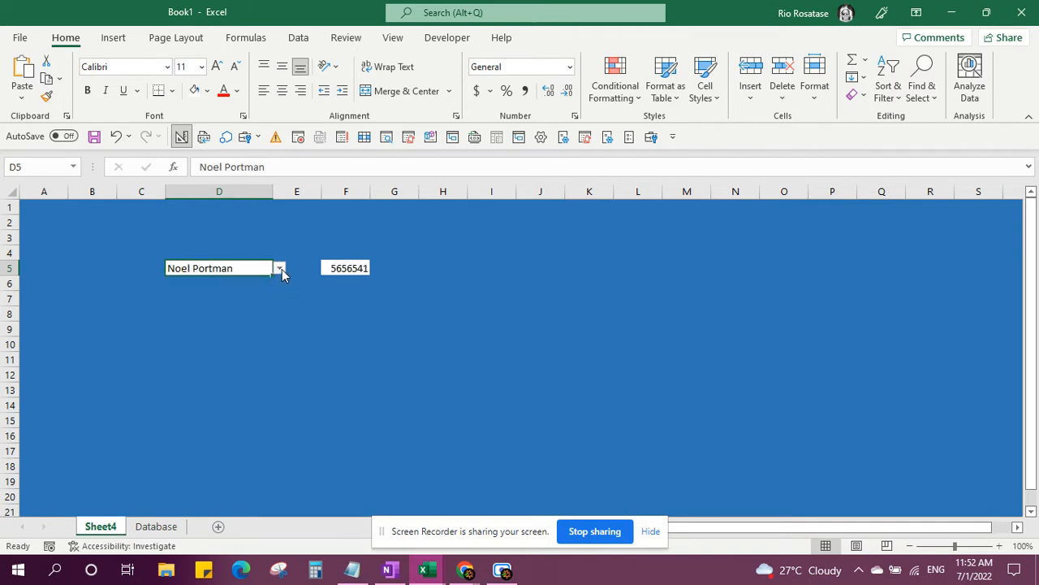
left_click(281, 269)
left_click(241, 329)
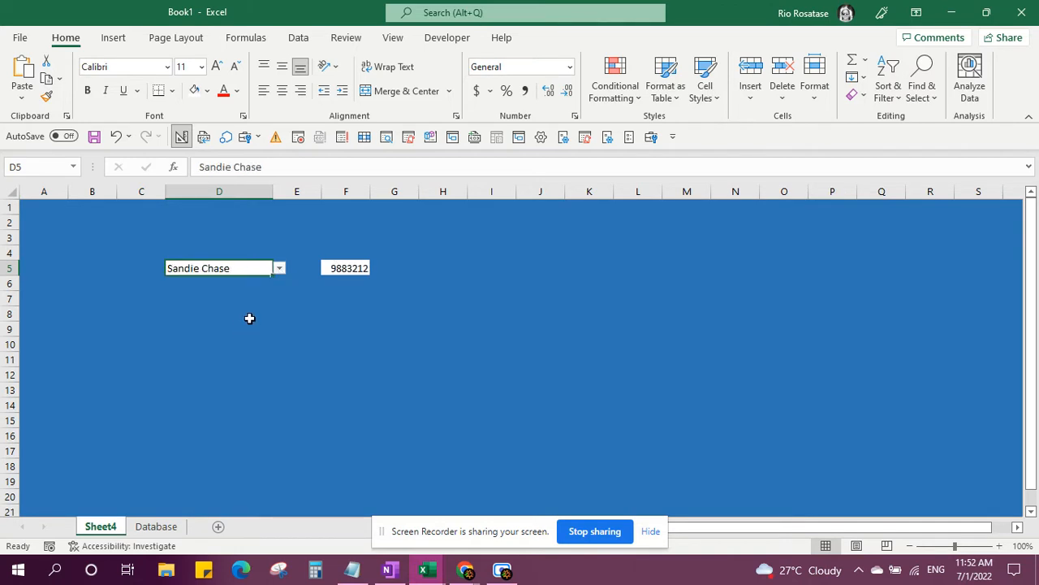
left_click(259, 301)
left_click(261, 268)
left_click(355, 269)
left_click(214, 276)
Draw a right block arrow about 1.1" wide and 0.44" high below cell D5, around rows 8 to 10.
left_click(113, 37)
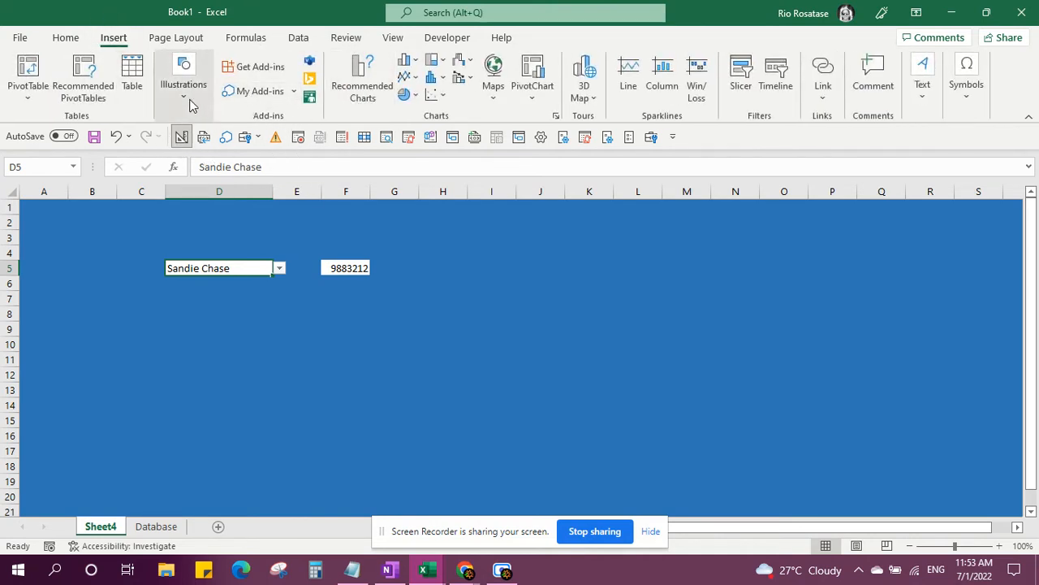
left_click(189, 97)
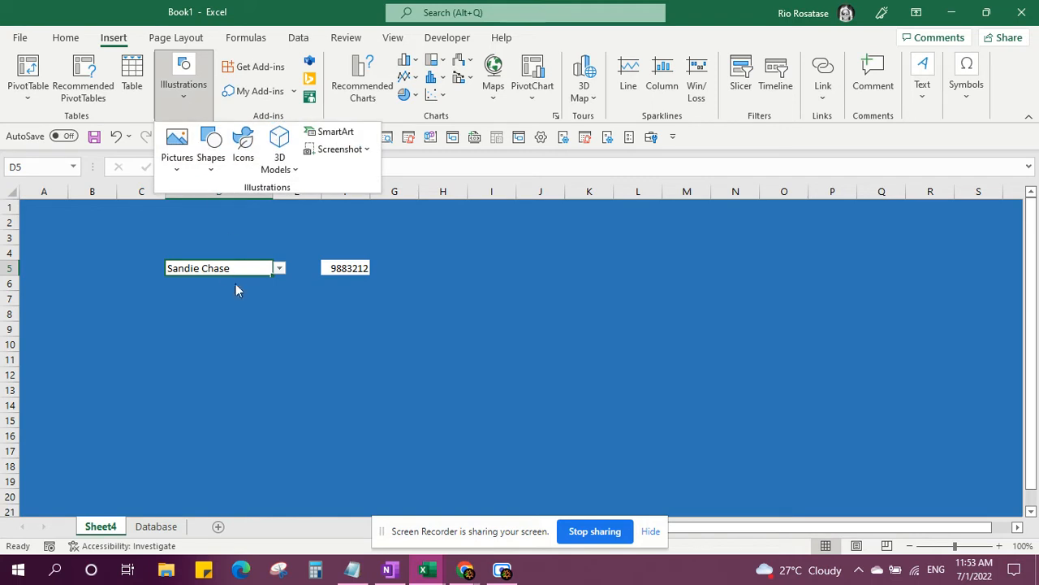
left_click(209, 154)
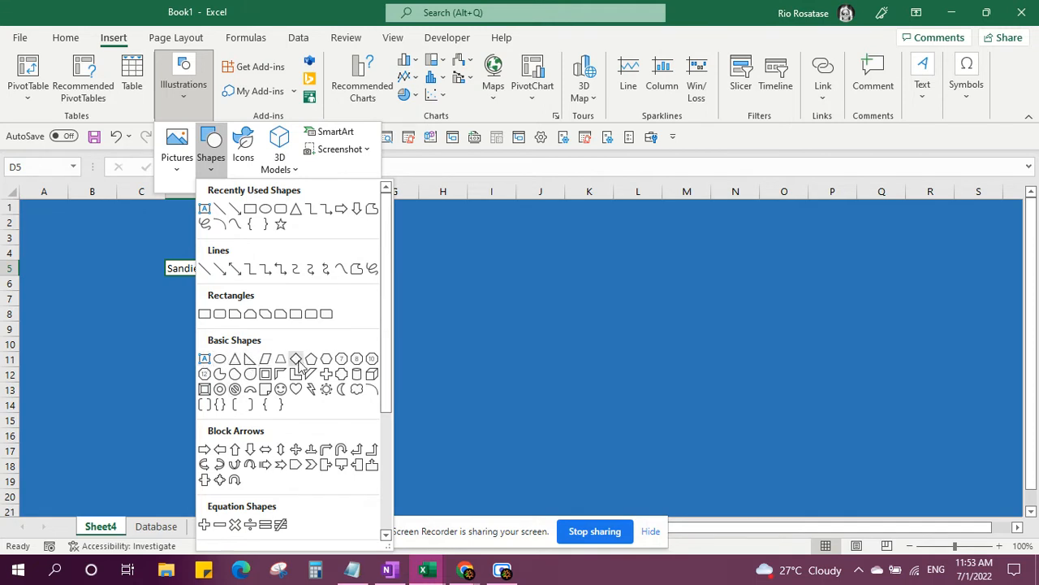
left_click(203, 450)
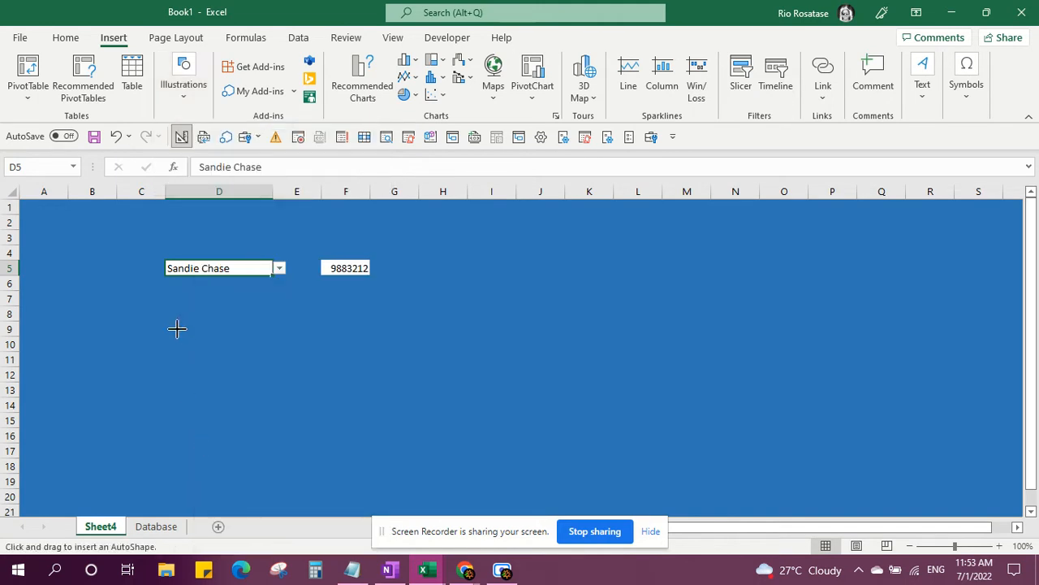
left_click_drag(177, 328, 259, 344)
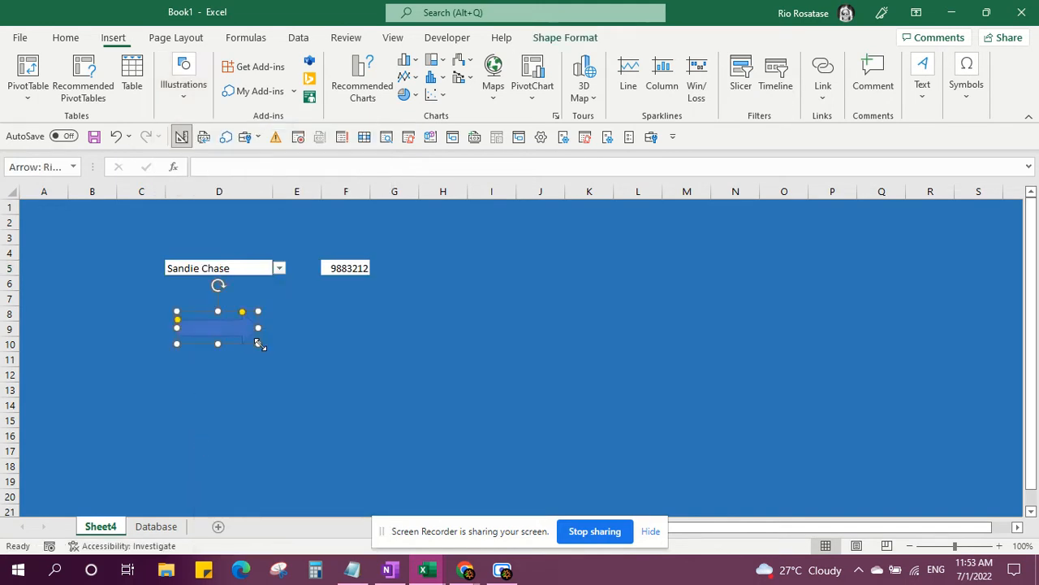
Apply the white preset style with a green outline to the arrow and change its fill to pale blue.
left_click(227, 88)
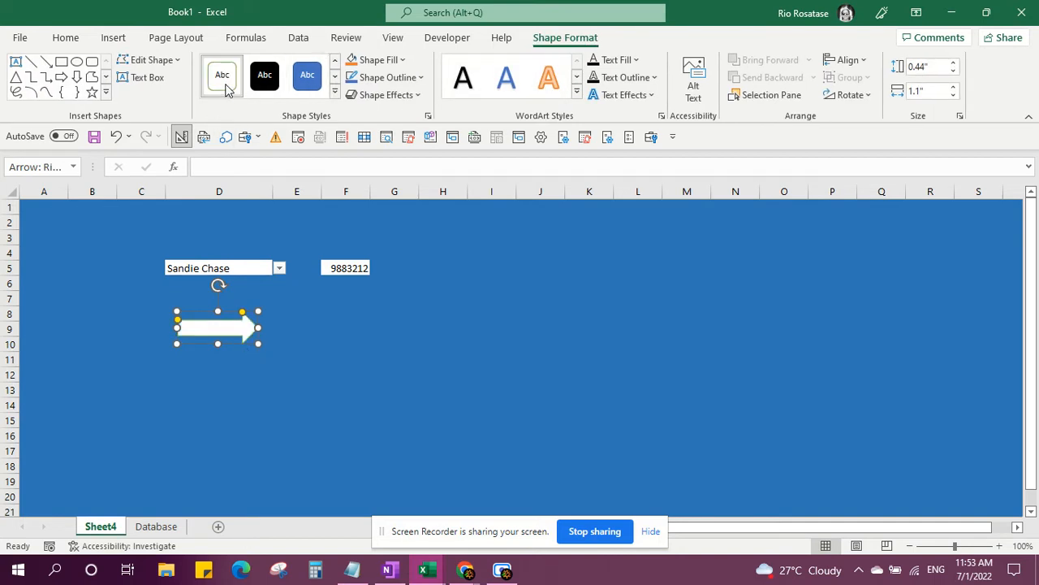
left_click(400, 61)
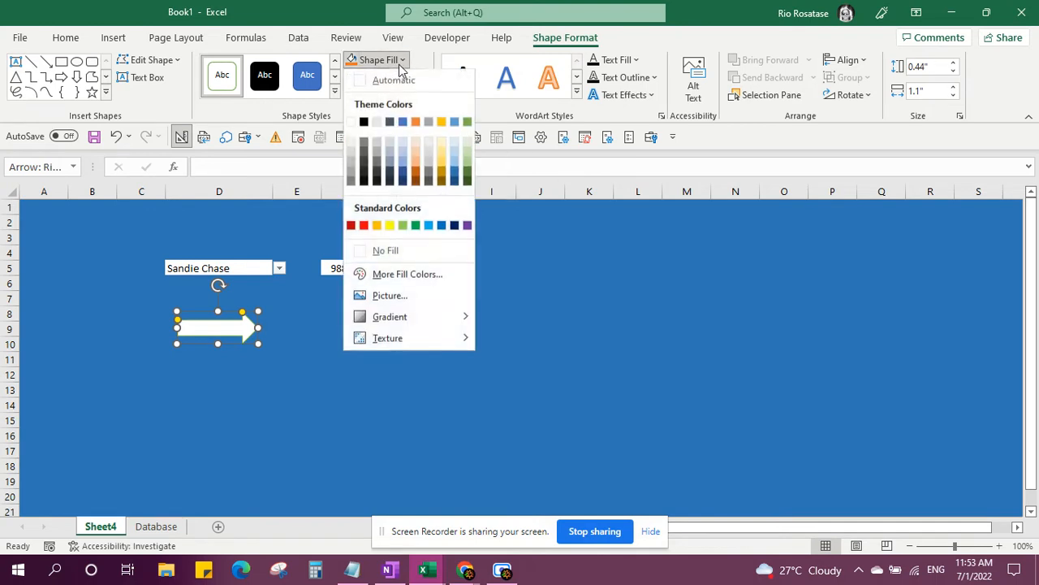
left_click(405, 147)
Label the arrow "Go to Database" and widen it to about 1.42" so the text fits on one line.
left_click(218, 330)
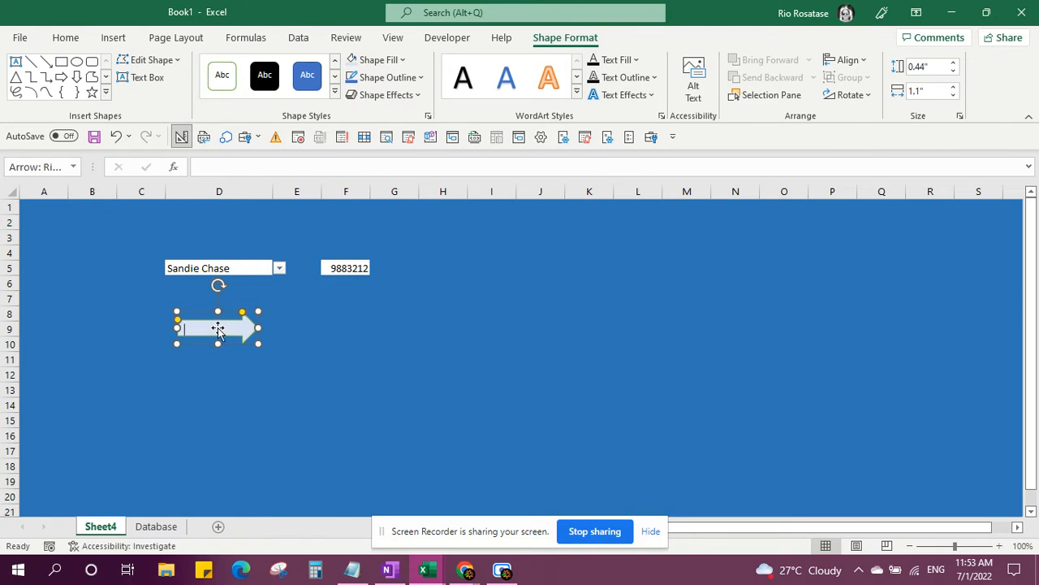
key("BackSpace")
key("BackSpace")
key("BackSpace")
type("to Database")
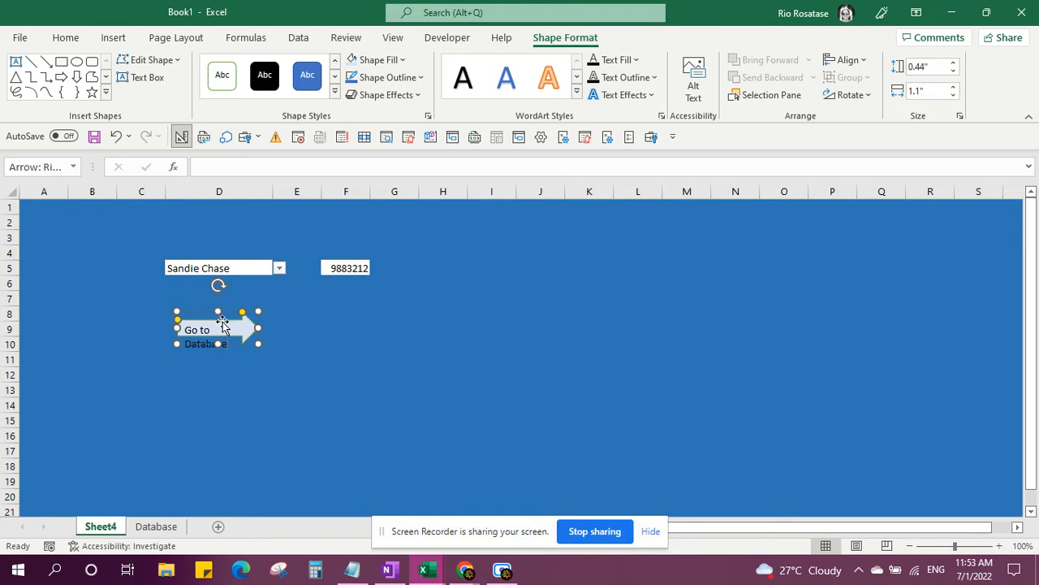
left_click_drag(258, 327, 282, 329)
Center the "Go to Database" text horizontally and vertically inside the arrow.
triple_click(223, 329)
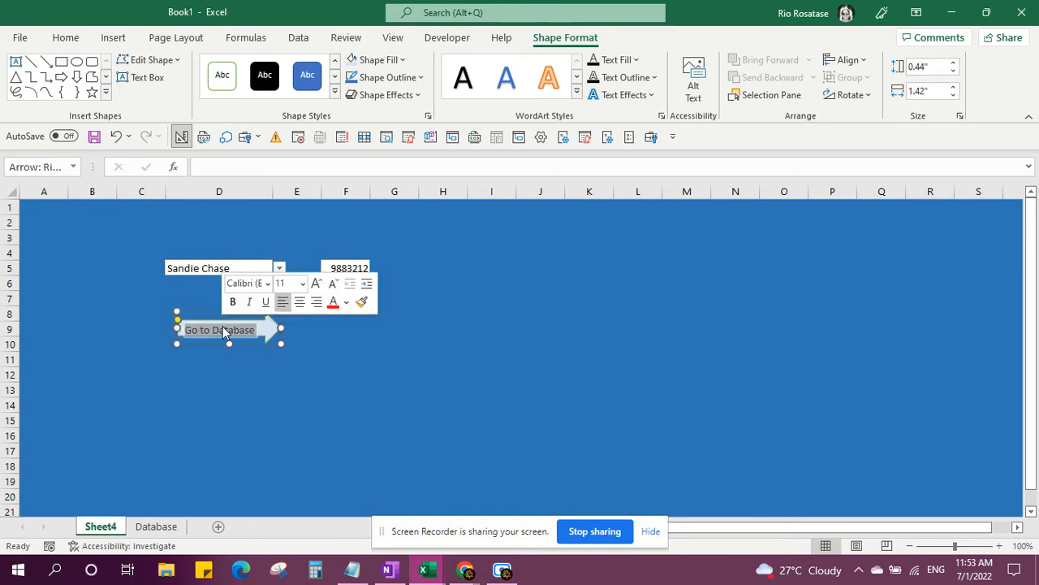
left_click(295, 299)
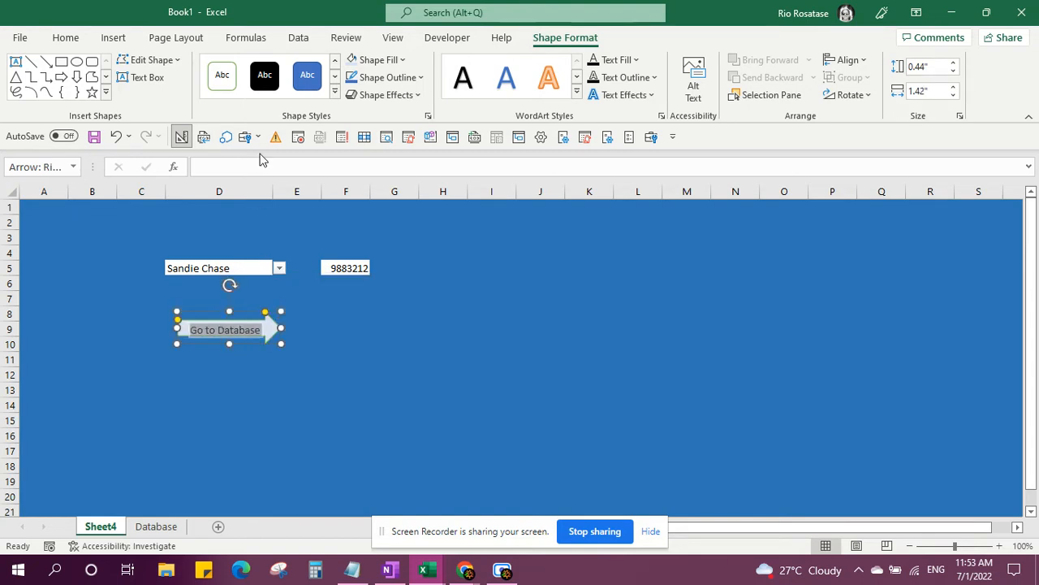
left_click(69, 39)
left_click(282, 69)
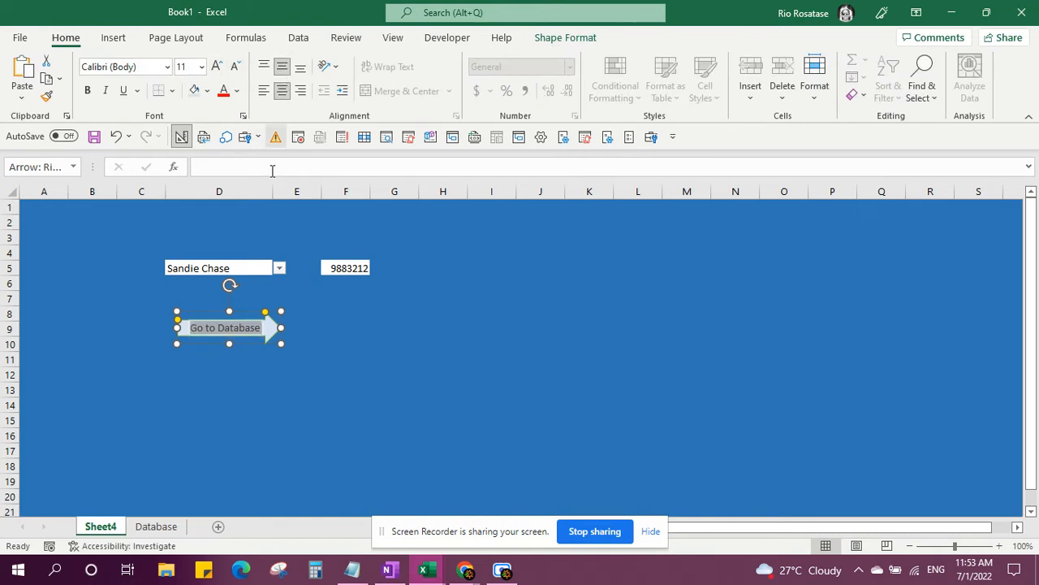
left_click(374, 356)
left_click(252, 338)
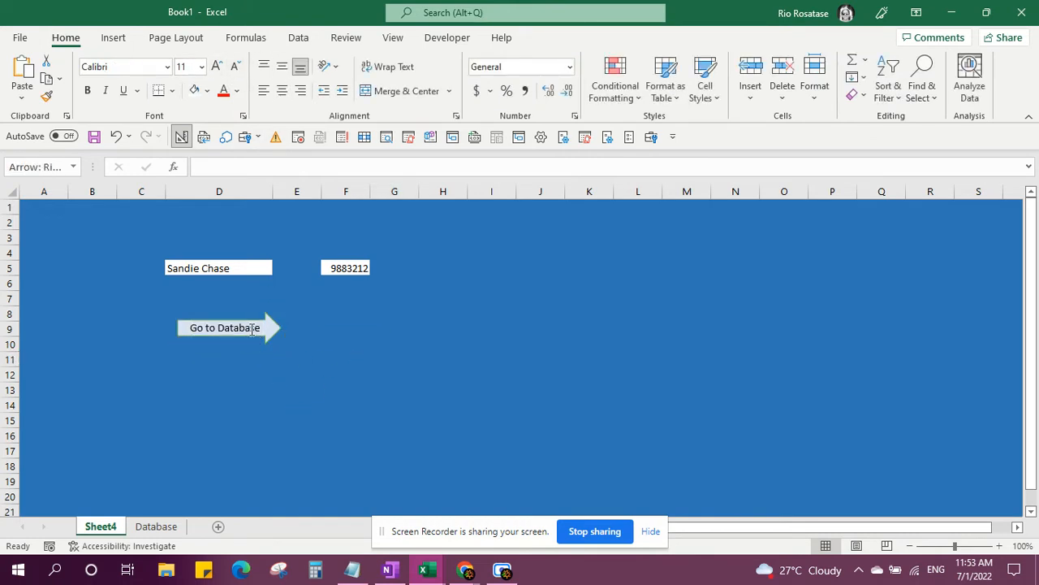
left_click(372, 328)
left_click(339, 268)
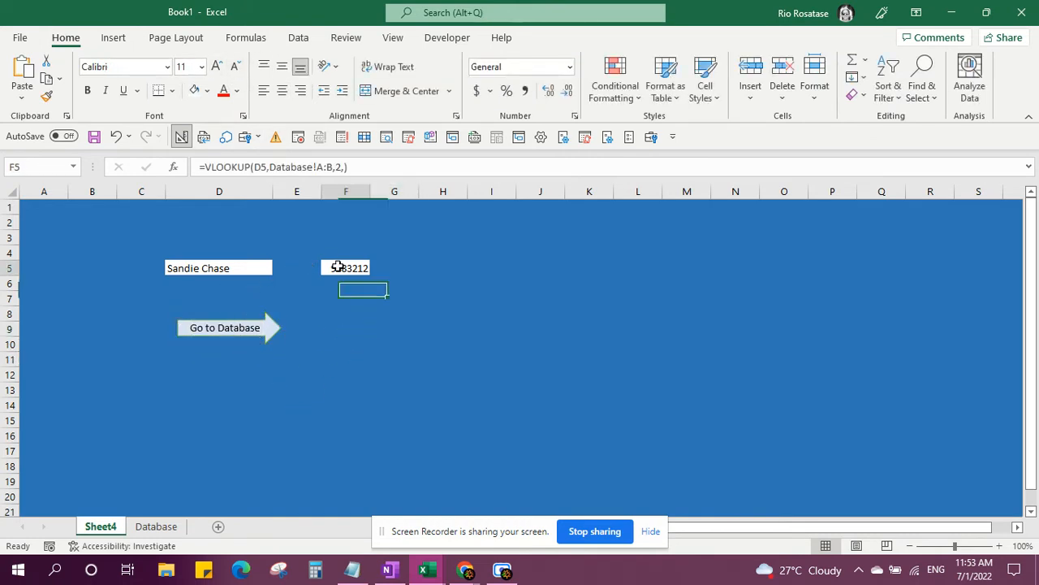
left_click(241, 268)
Add a hyperlink to the "Go to Database" arrow that leads to cell A1 of the Database sheet in this document.
left_click(248, 341)
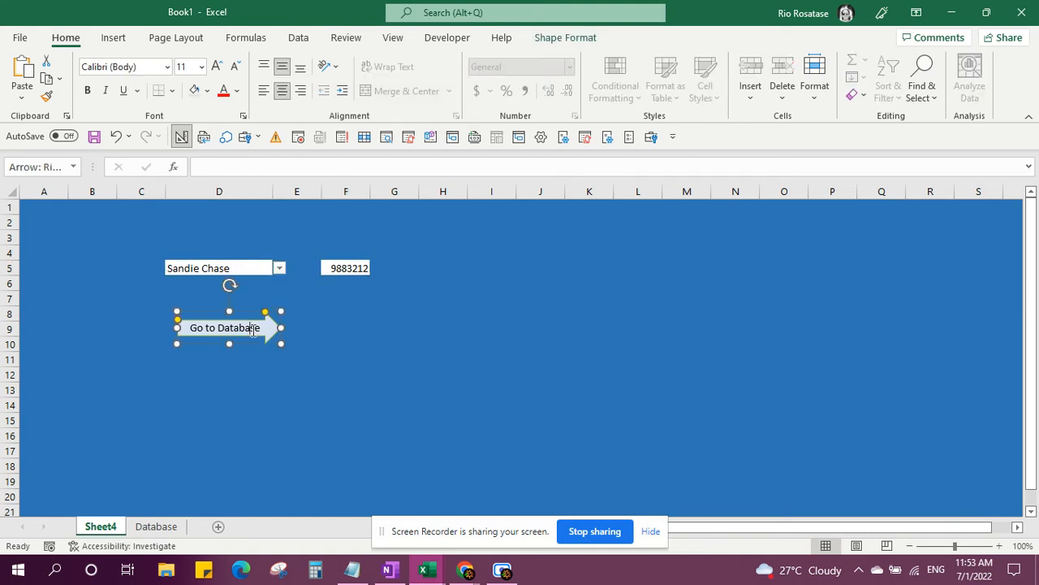
right_click(273, 323)
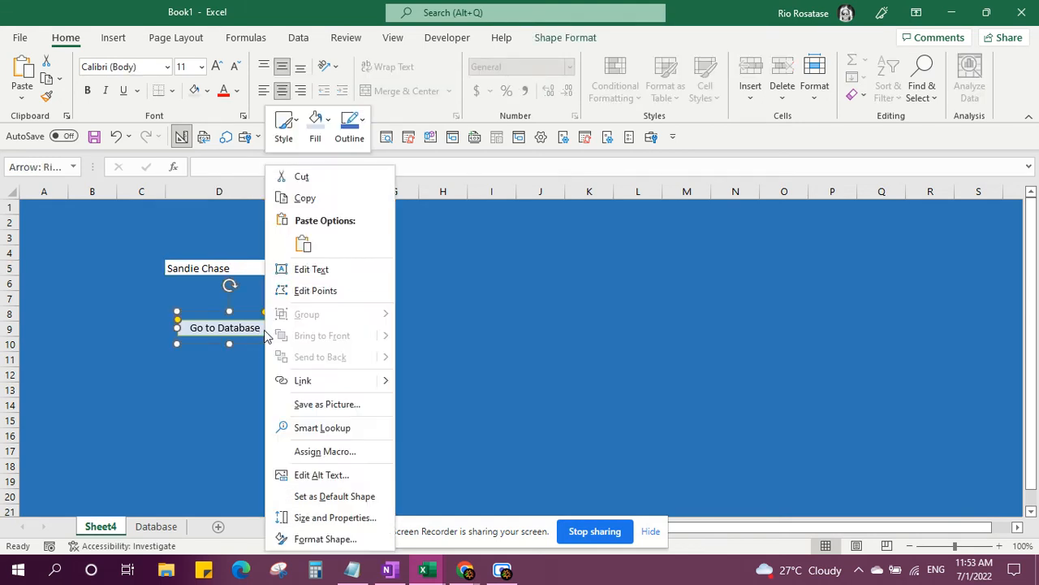
left_click(330, 382)
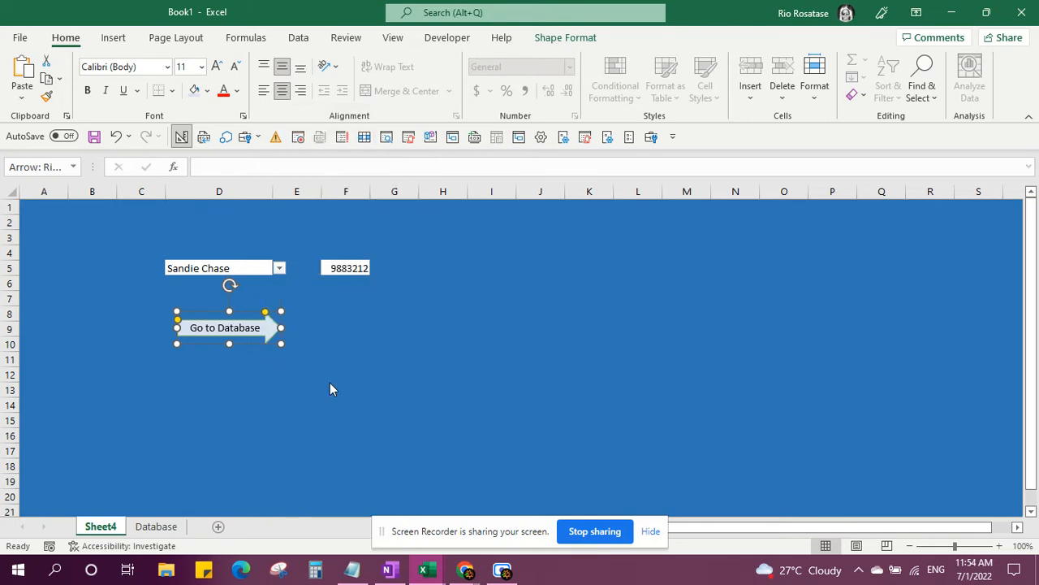
left_click(289, 163)
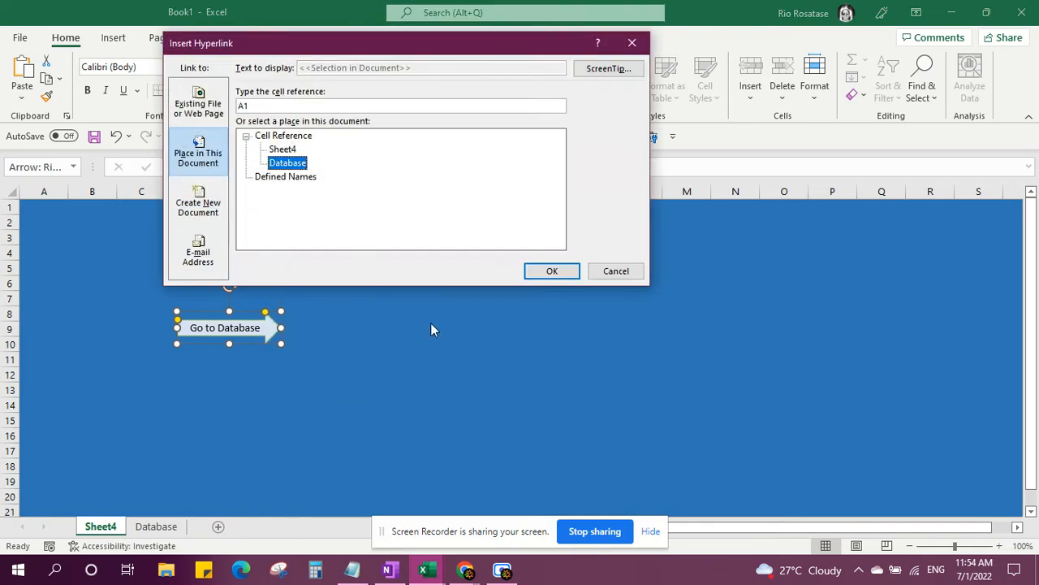
left_click(551, 273)
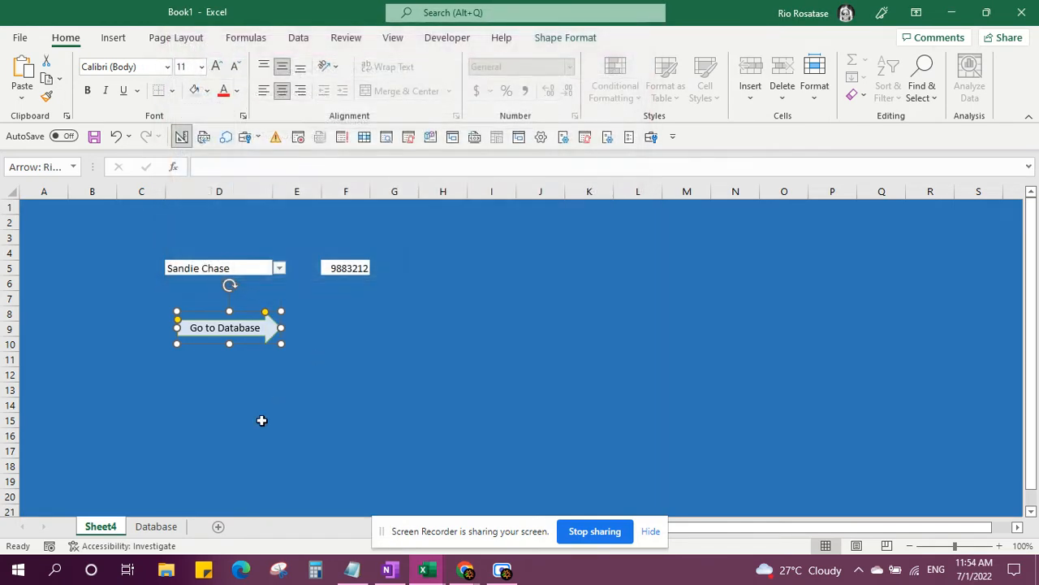
Test the arrow's hyperlink by following it from Sheet4 to the Database sheet.
left_click(250, 390)
left_click(247, 330)
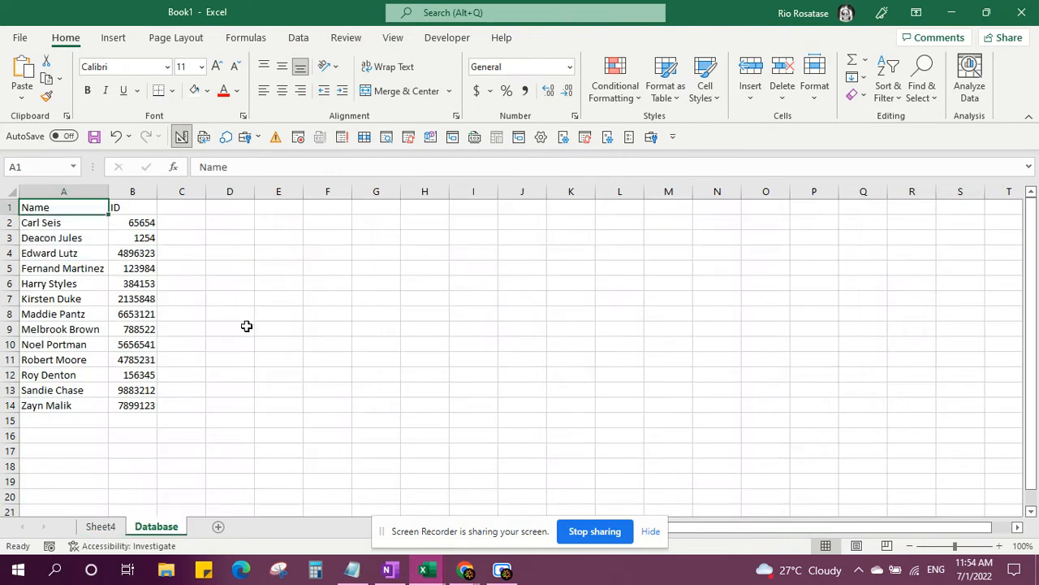
left_click(247, 326)
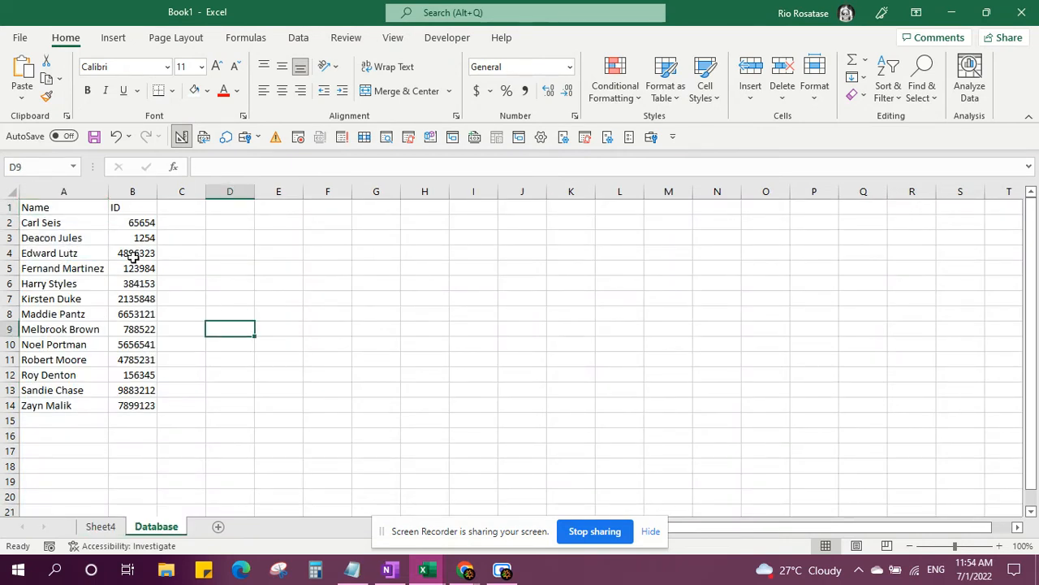
Fill the entire Database sheet with a light blue background color.
left_click(17, 193)
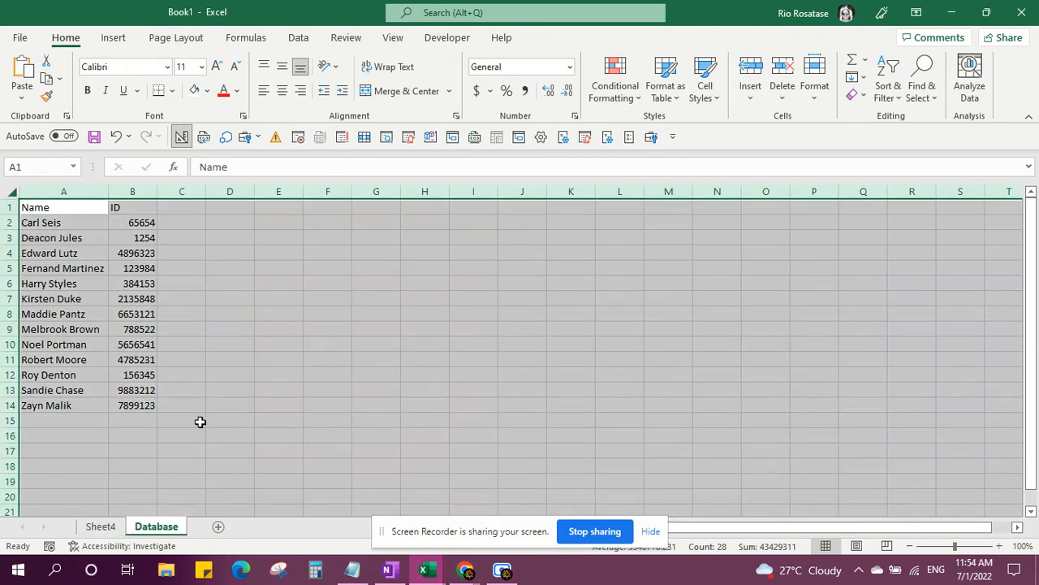
left_click(208, 91)
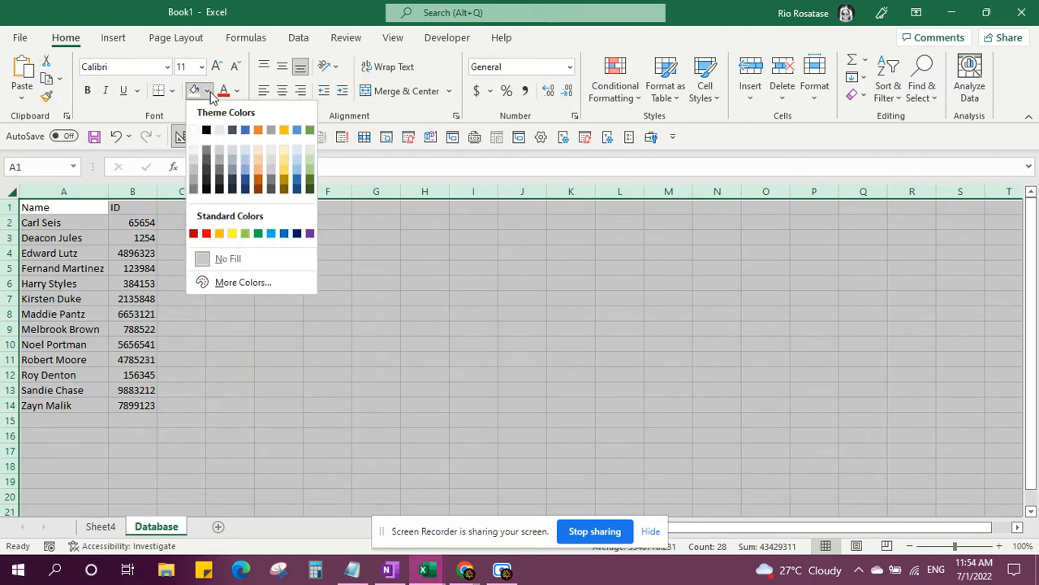
left_click(243, 167)
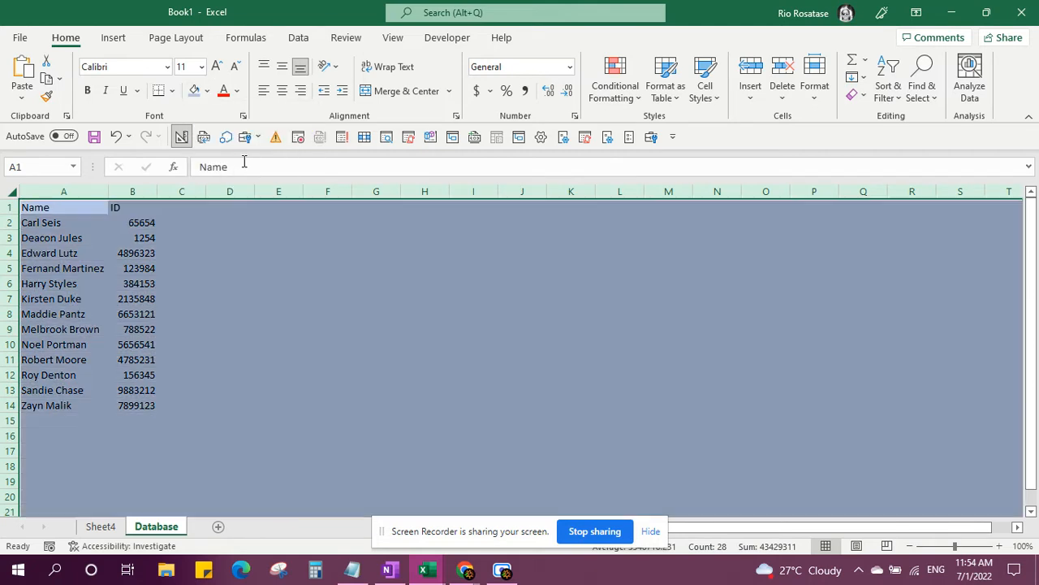
left_click(268, 274)
Return to Sheet4 and follow the "Go to Database" arrow twice to recheck the navigation to the recolored sheet.
left_click(93, 524)
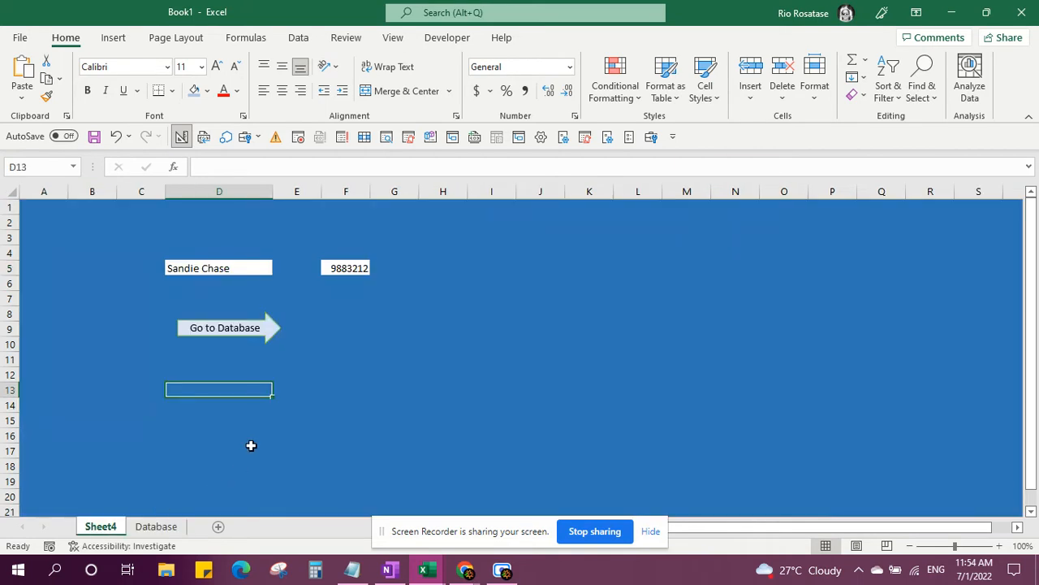
left_click(255, 326)
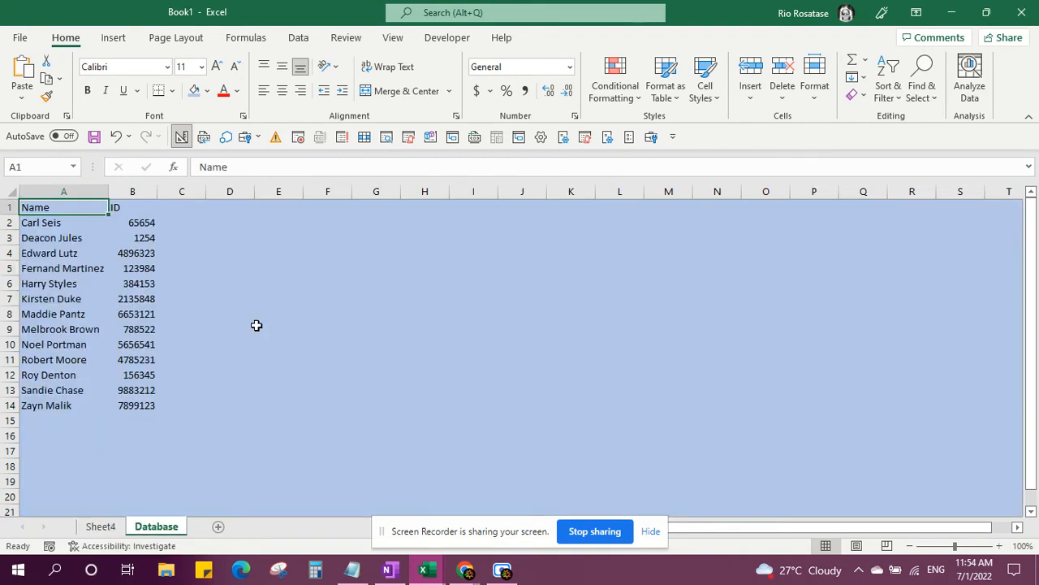
left_click(101, 527)
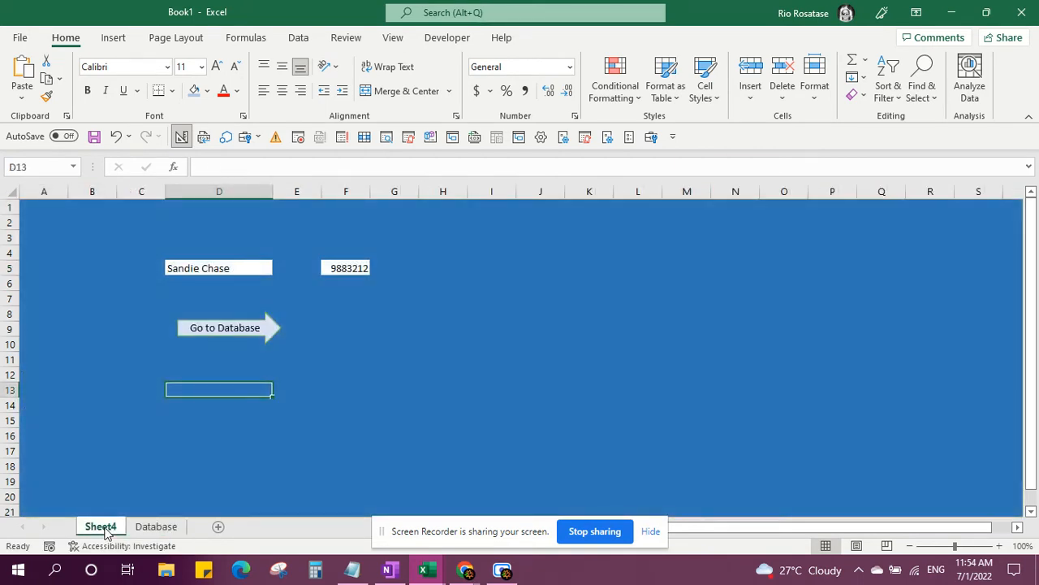
left_click(262, 323)
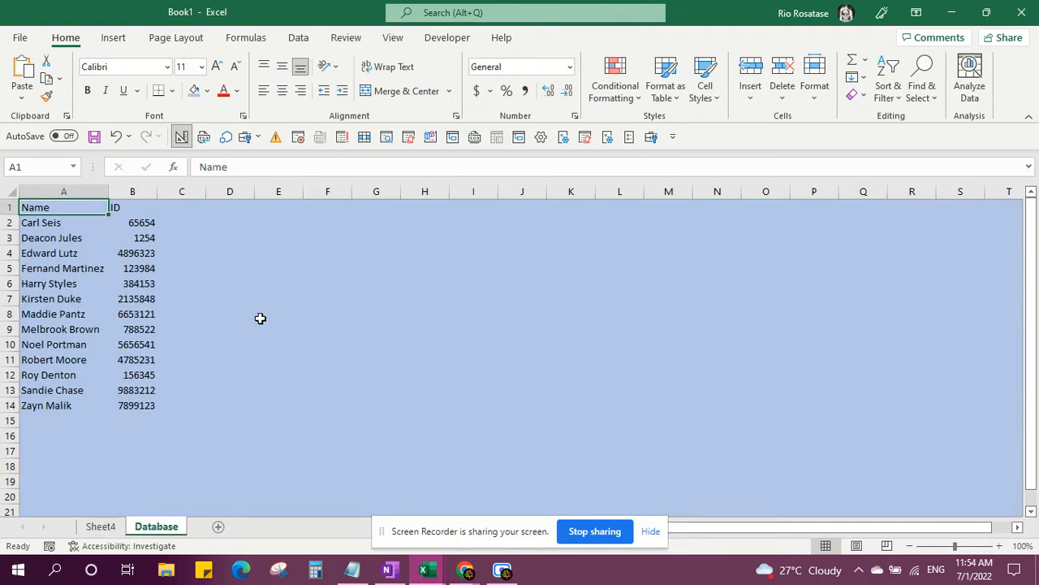
Draw a left block arrow about 1.41" wide and 0.49" high beside the Database list, around E2:G4, and apply the white outlined preset style.
left_click(113, 38)
left_click(185, 96)
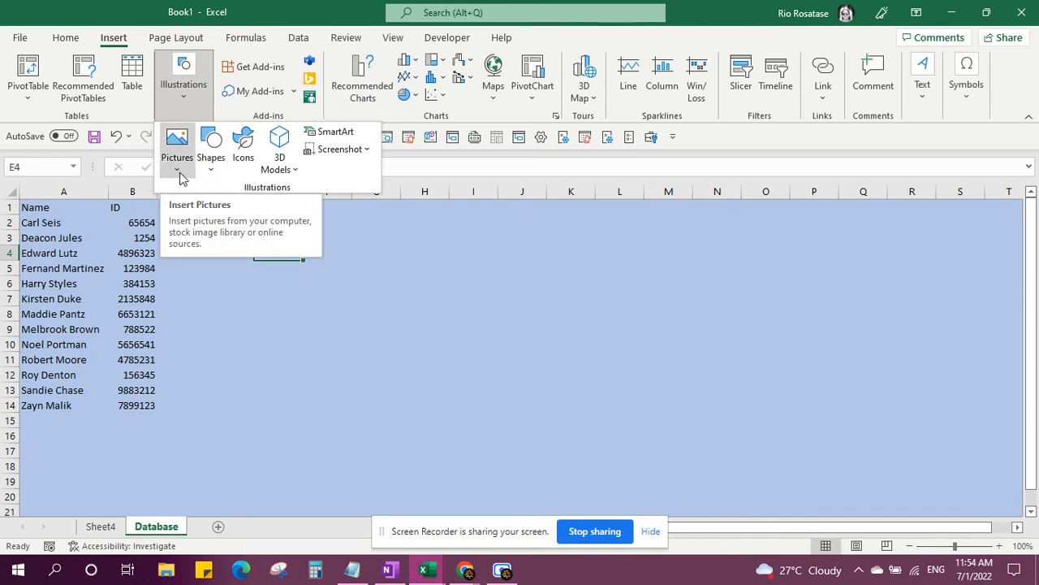
left_click(205, 171)
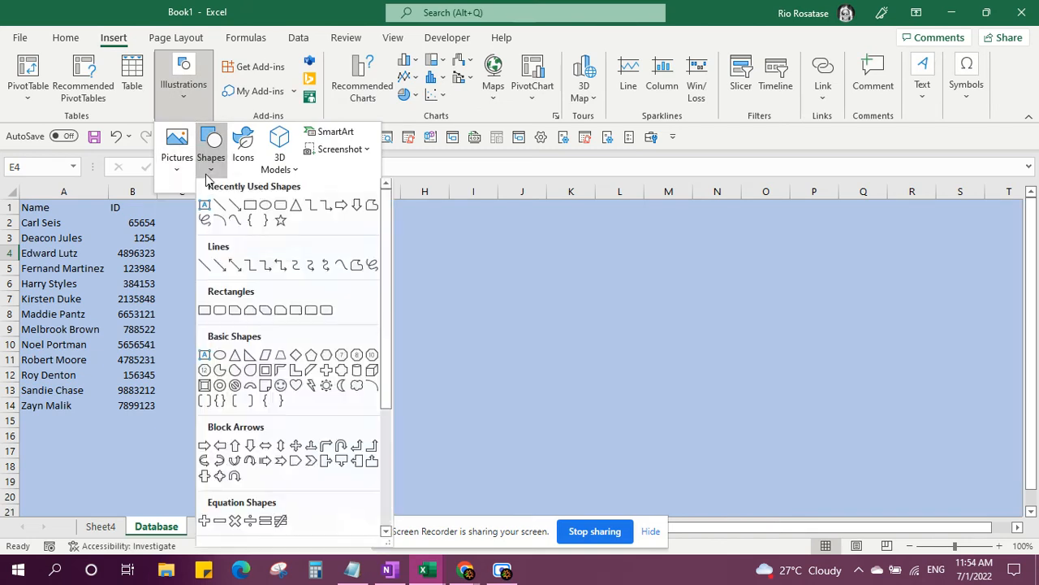
left_click(220, 449)
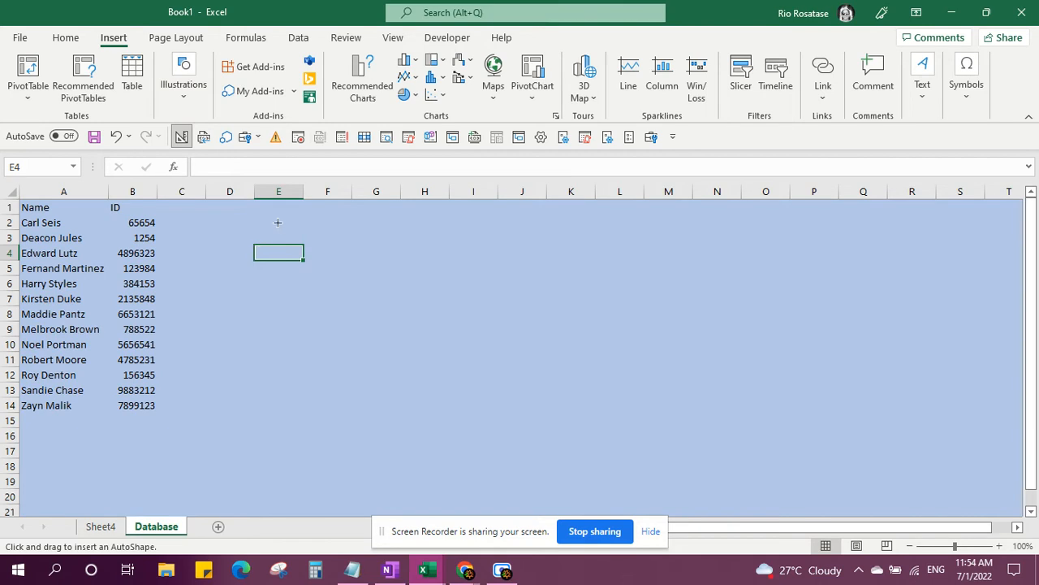
left_click_drag(267, 213, 370, 248)
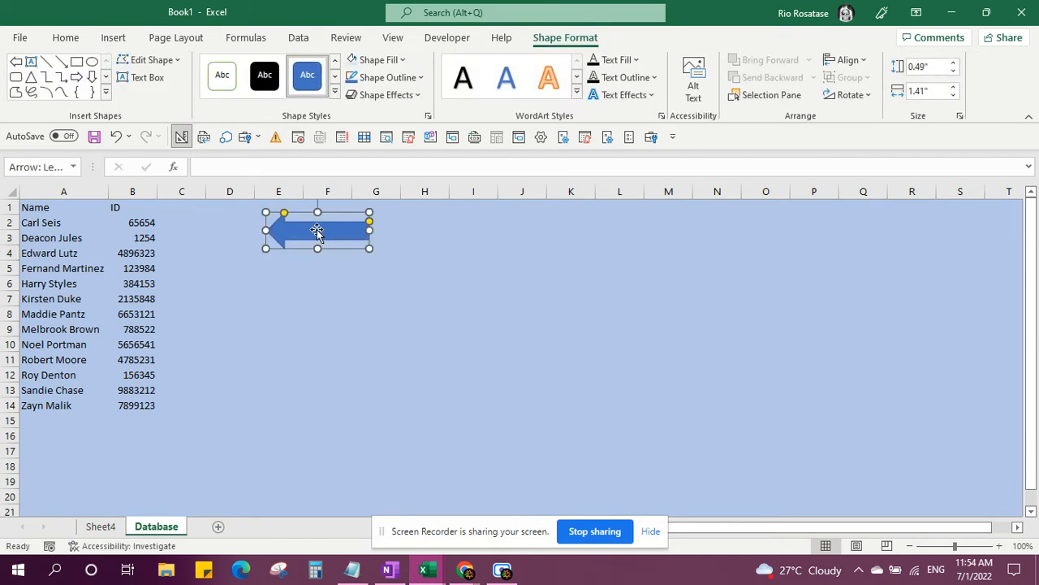
left_click(222, 74)
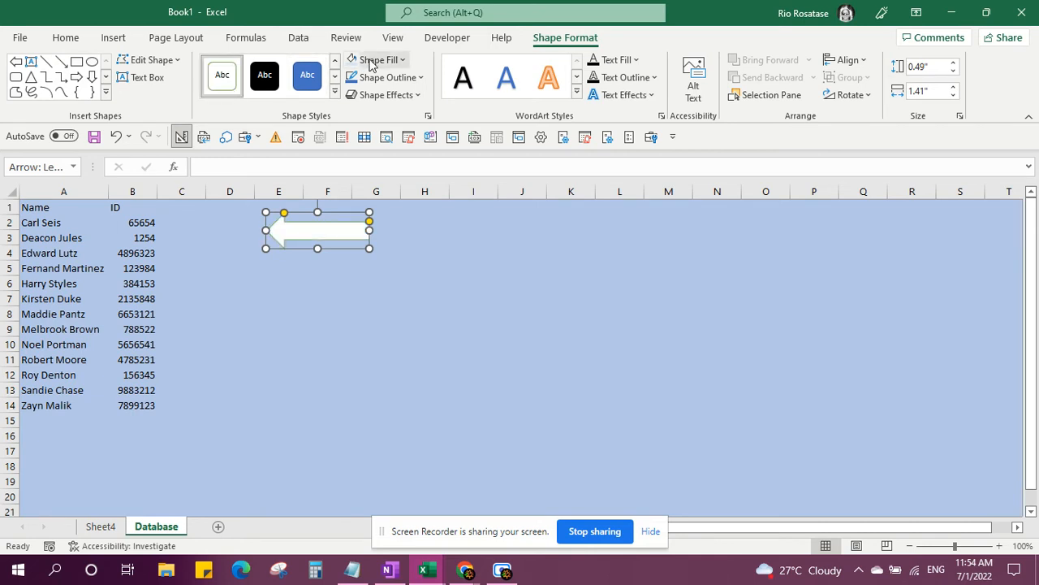
Label the left arrow "Go to Dropdown List" and enlarge the shape so the text fits on one line.
left_click(369, 61)
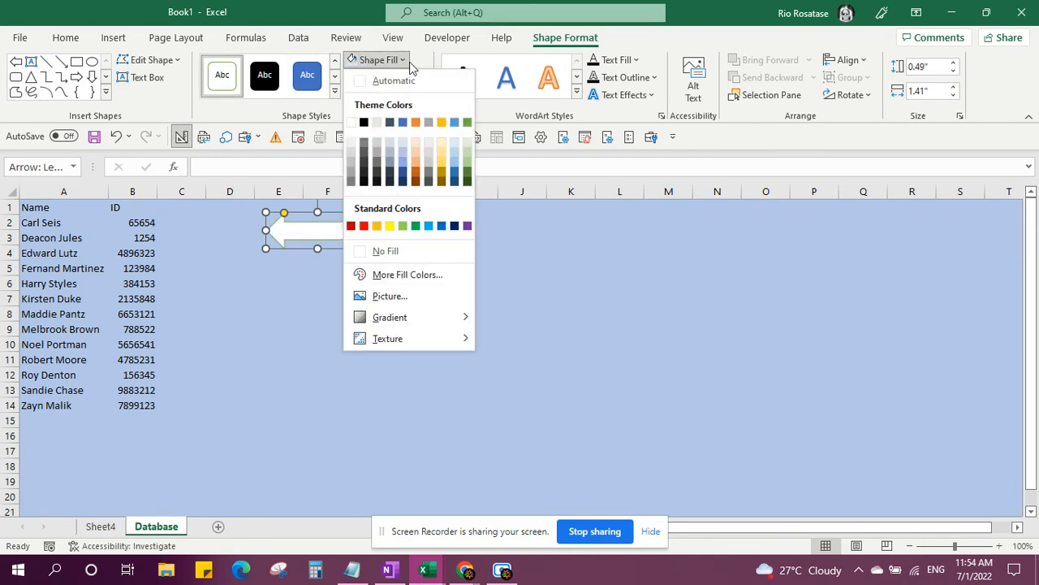
left_click(429, 42)
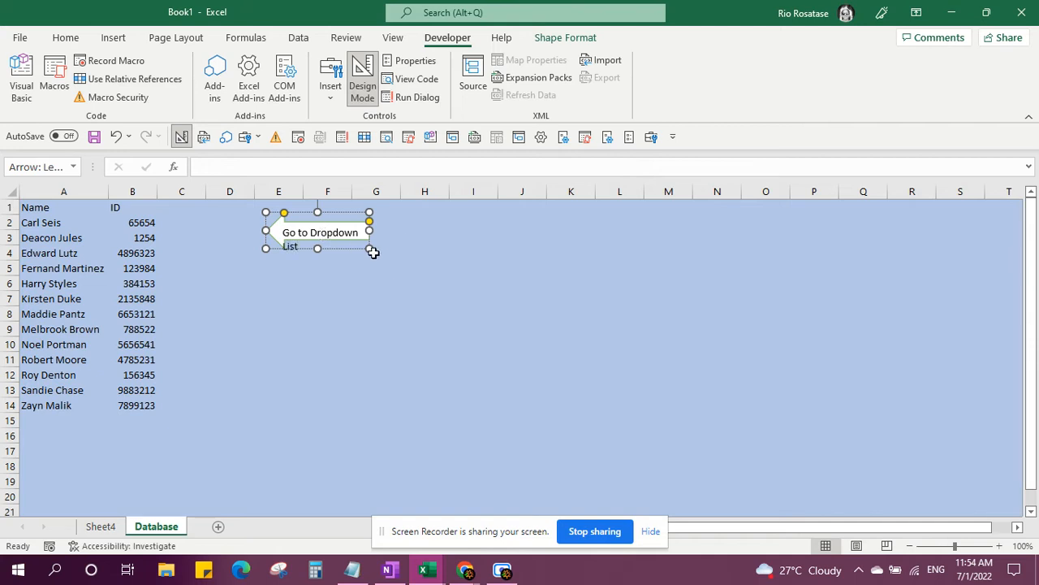
left_click(323, 284)
left_click(356, 245)
mouse_move(369, 251)
left_mouse_down()
mouse_move(388, 273)
mouse_move(415, 258)
mouse_move(388, 252)
left_mouse_up()
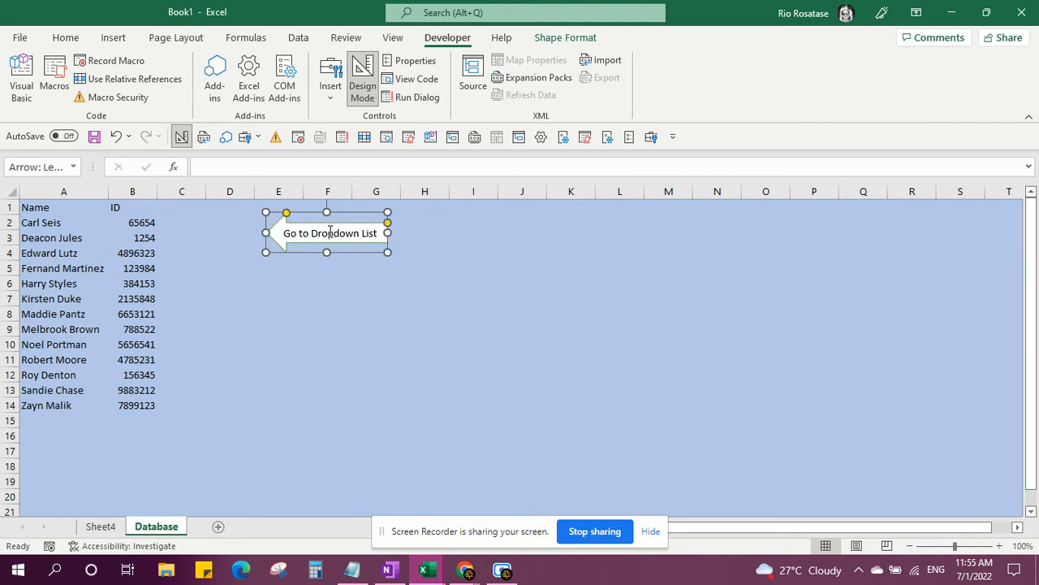
Center the "Go to Dropdown List" label horizontally and vertically inside the left arrow.
left_click(329, 233)
triple_click(329, 233)
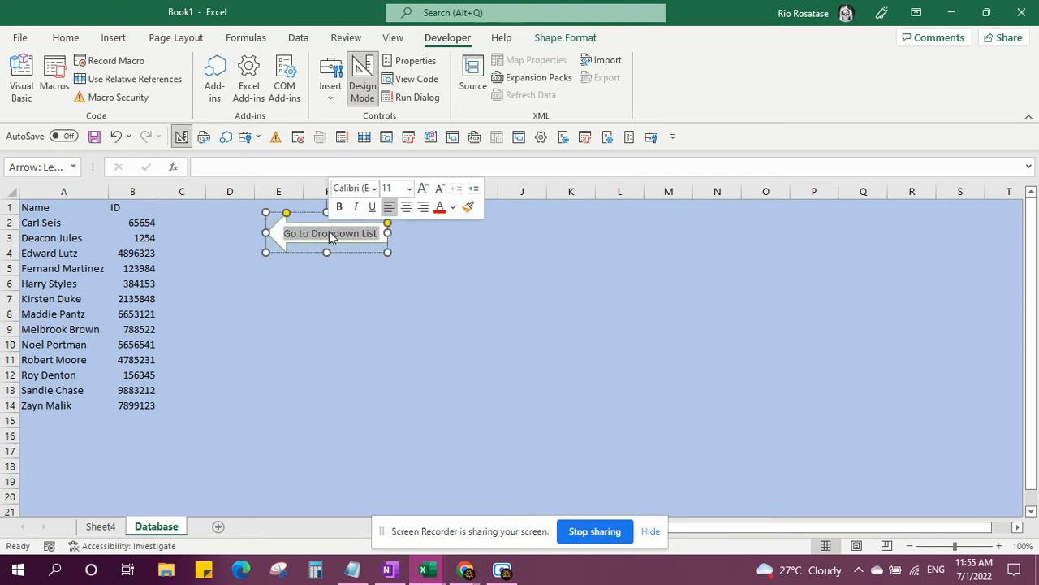
left_click(406, 207)
left_click(66, 38)
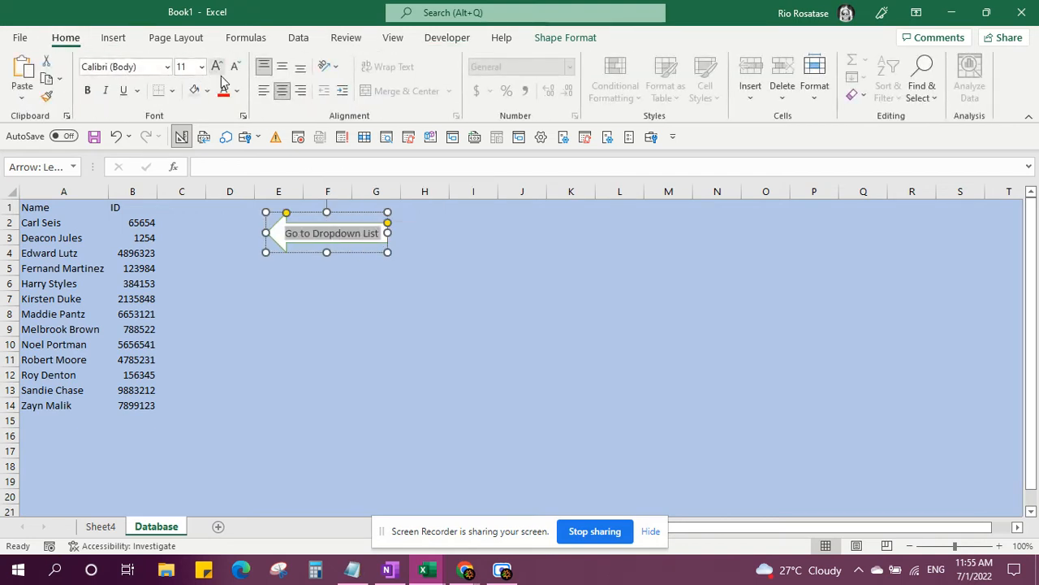
left_click(282, 67)
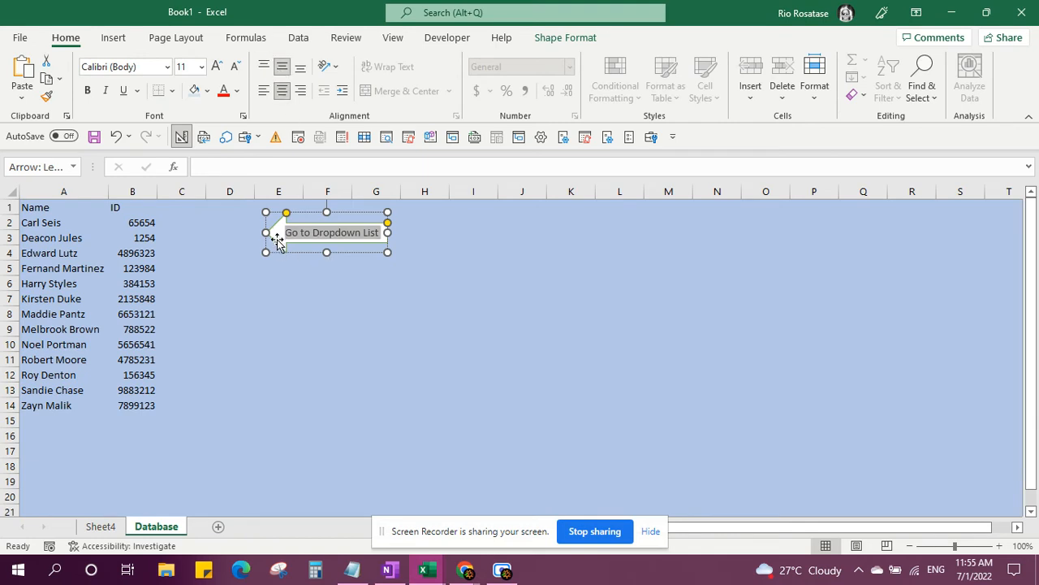
left_click(281, 237)
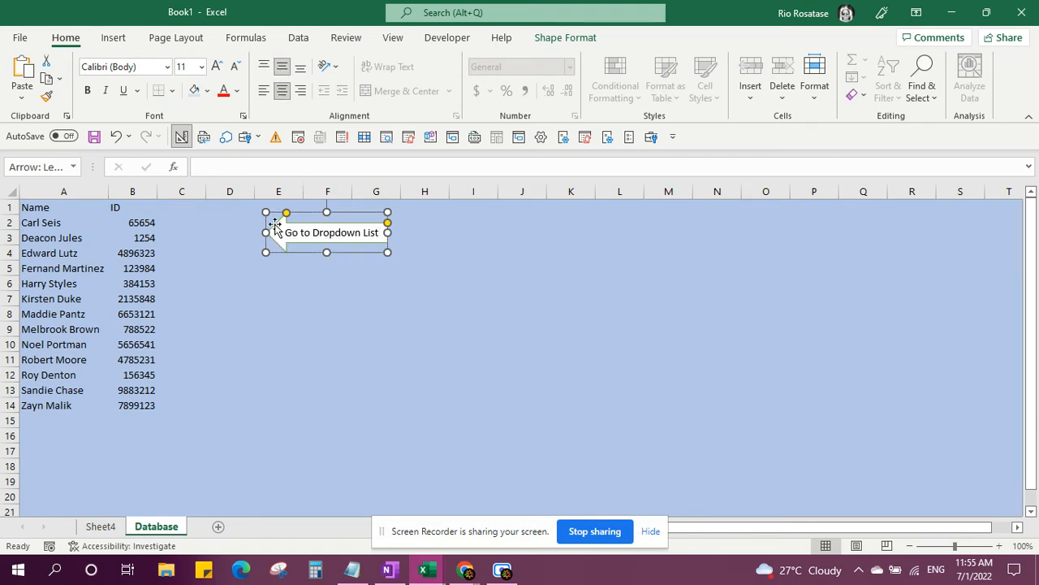
left_click(120, 41)
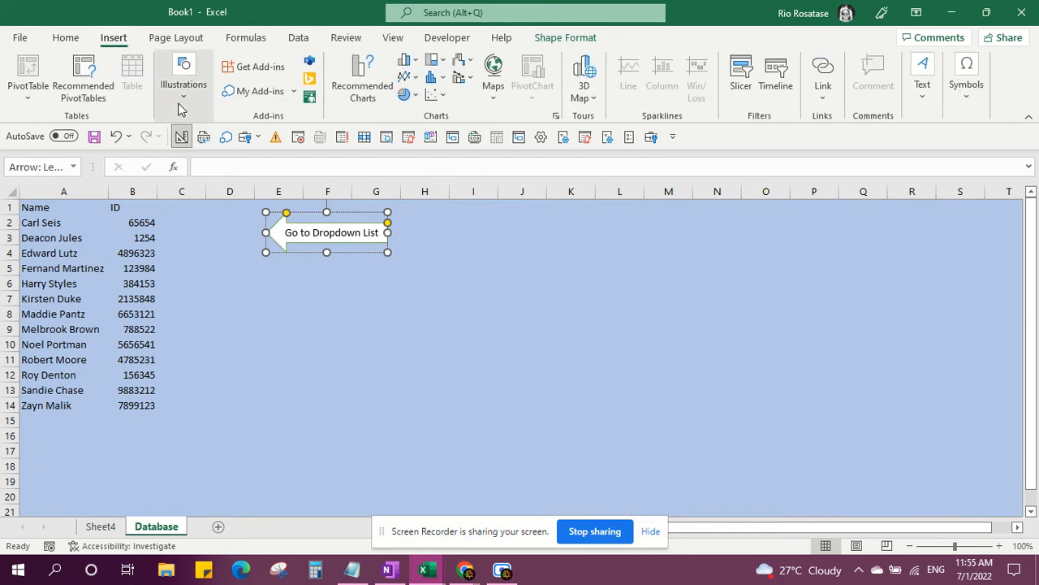
left_click(182, 102)
left_click(289, 233)
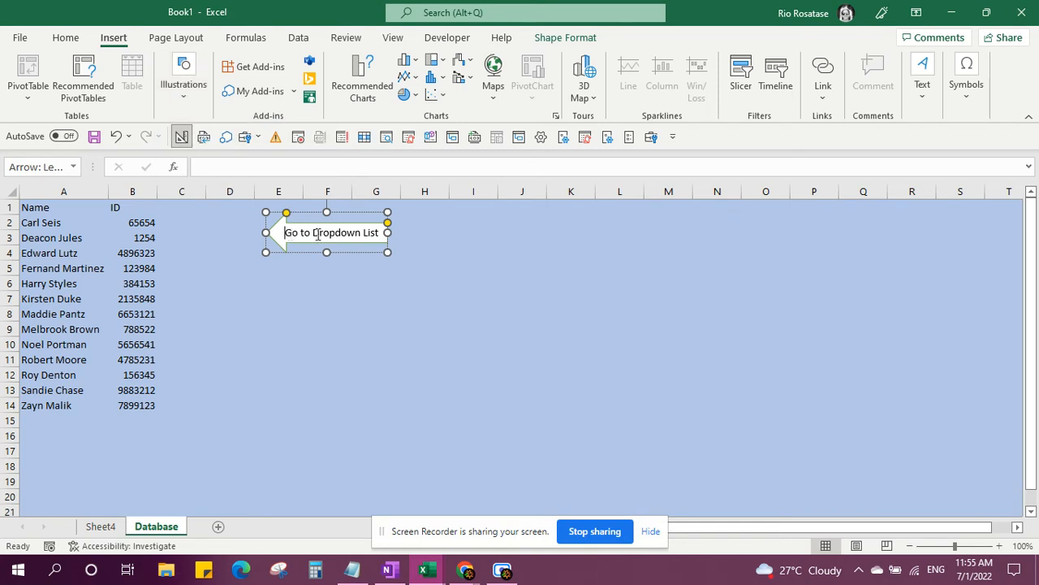
double_click(318, 233)
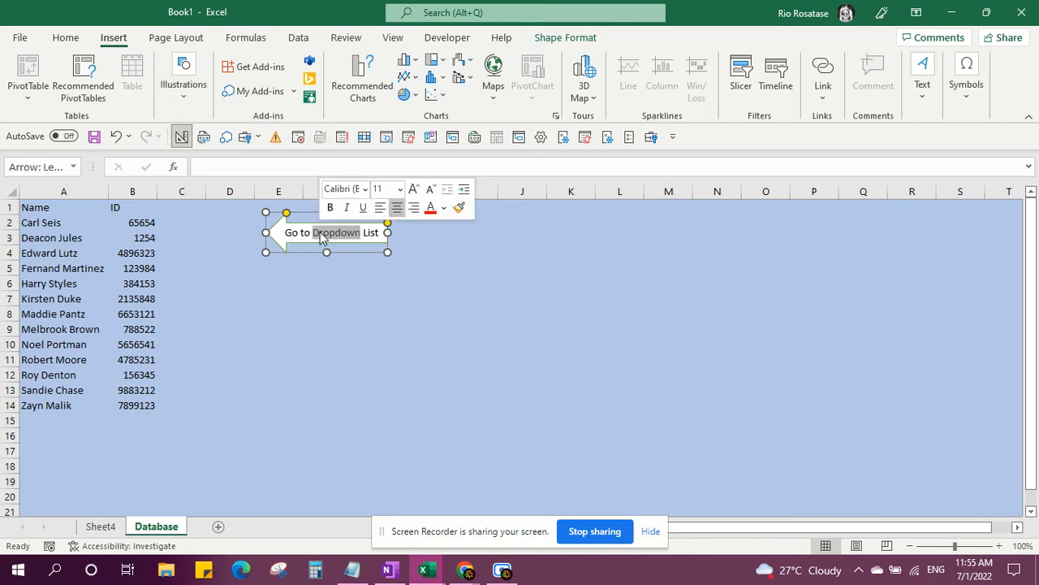
left_click(444, 209)
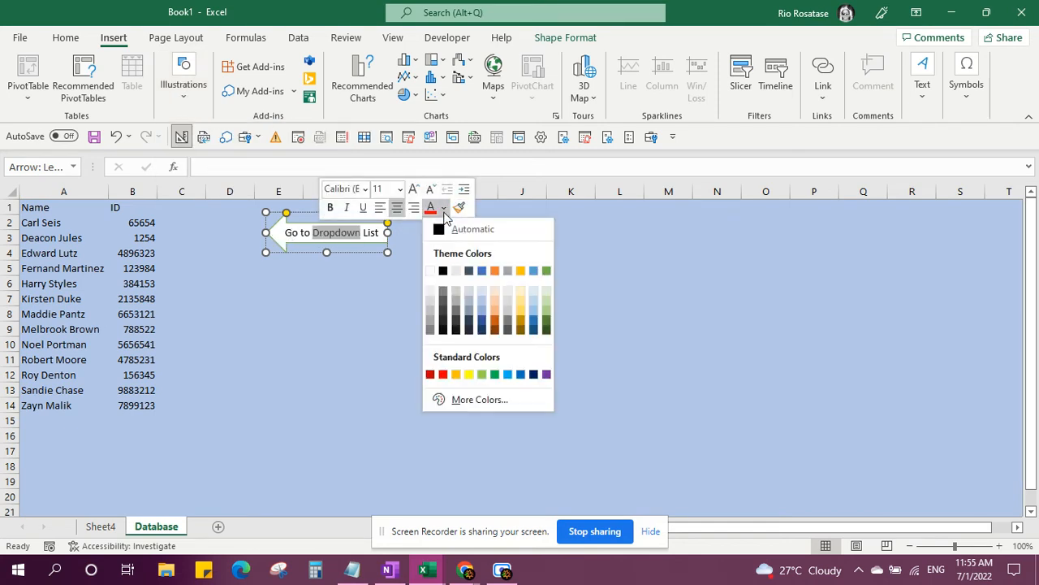
left_click(482, 271)
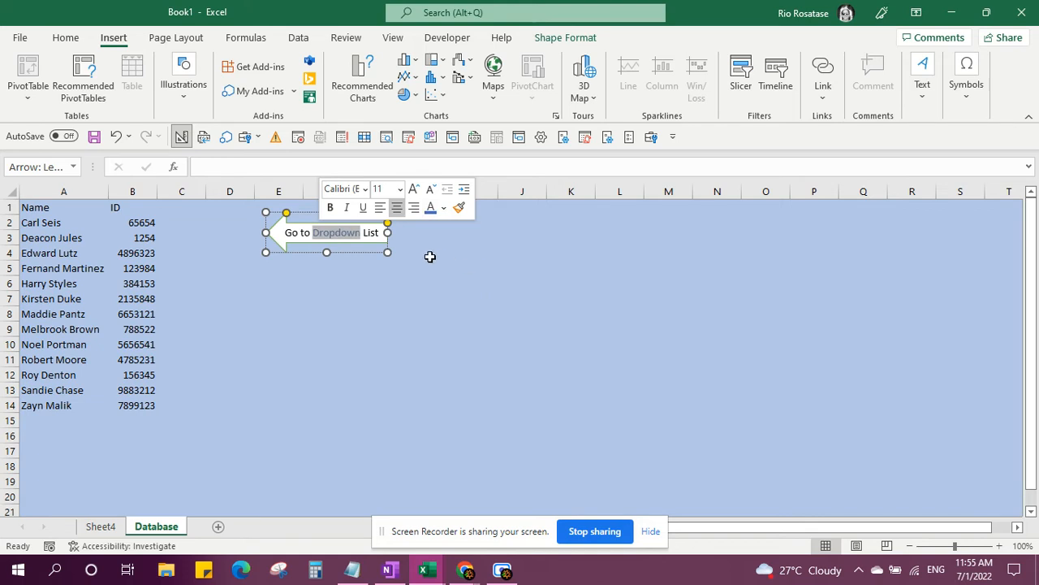
key("ctrl+z")
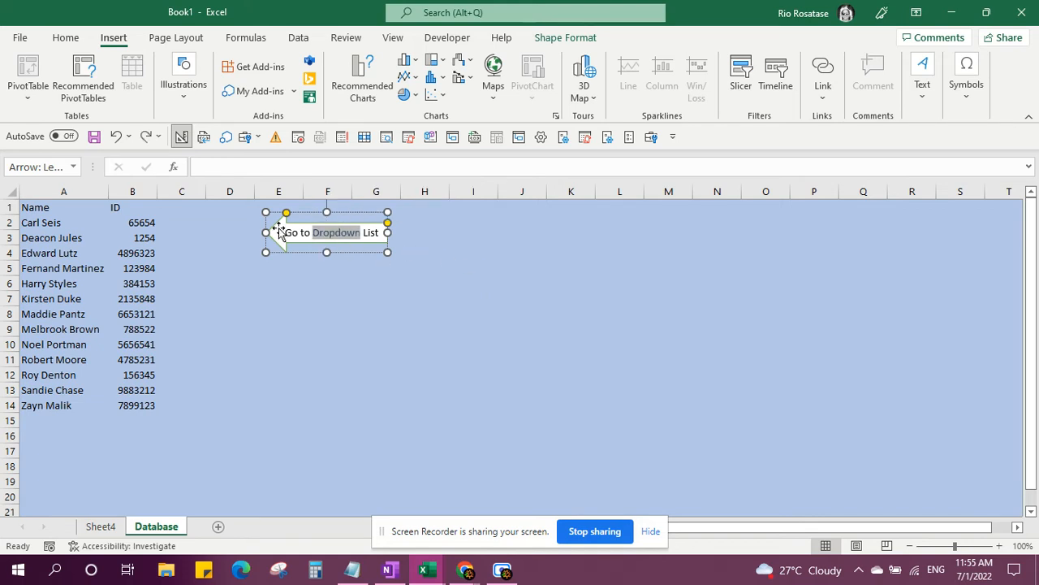
left_click(278, 232)
left_click(309, 311)
left_click(286, 236)
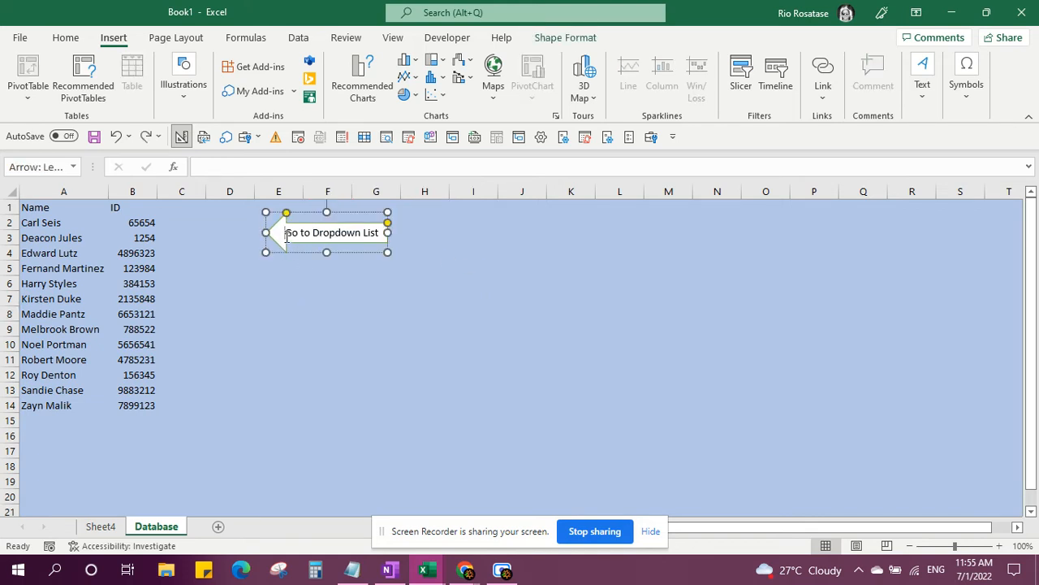
right_click(286, 236)
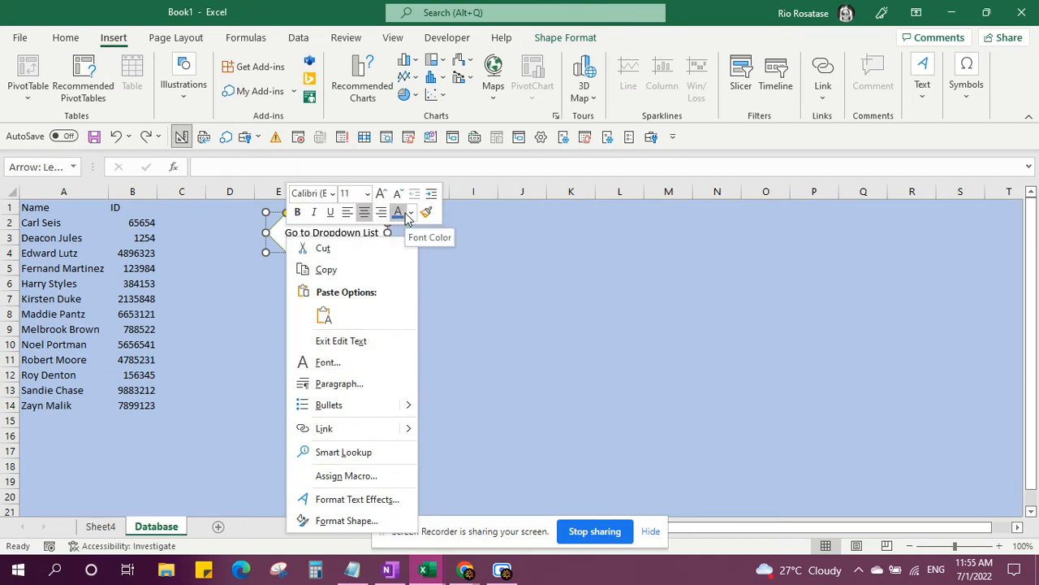
left_click(274, 233)
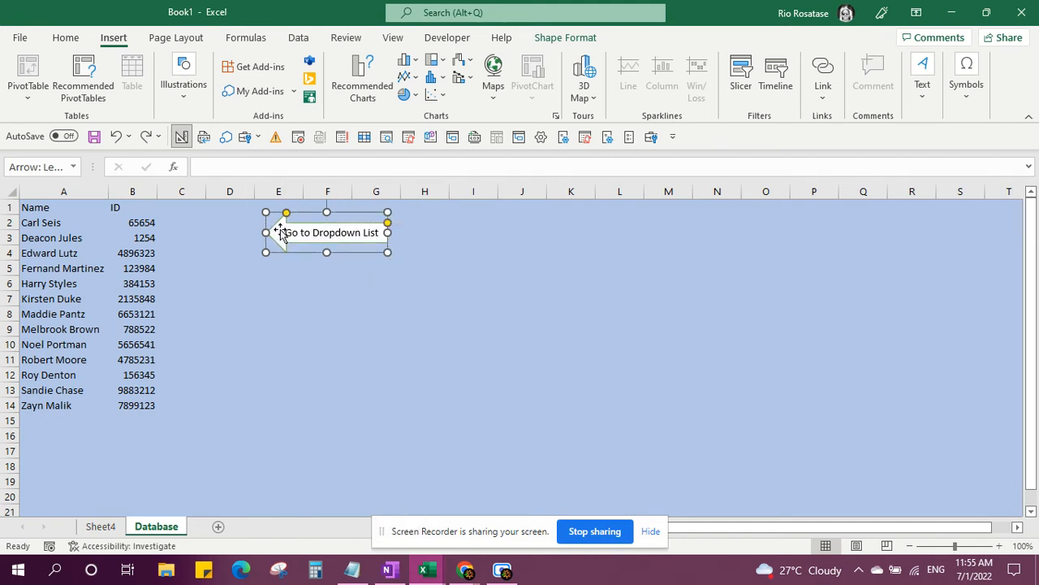
Fill the "Go to Dropdown List" arrow with the lightest blue theme tint.
right_click(280, 231)
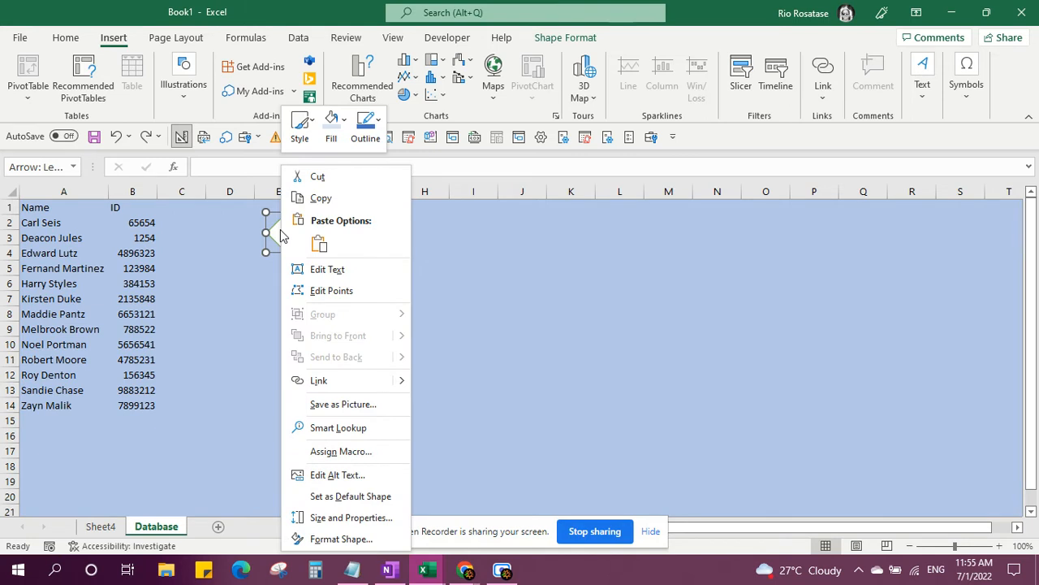
left_click(331, 148)
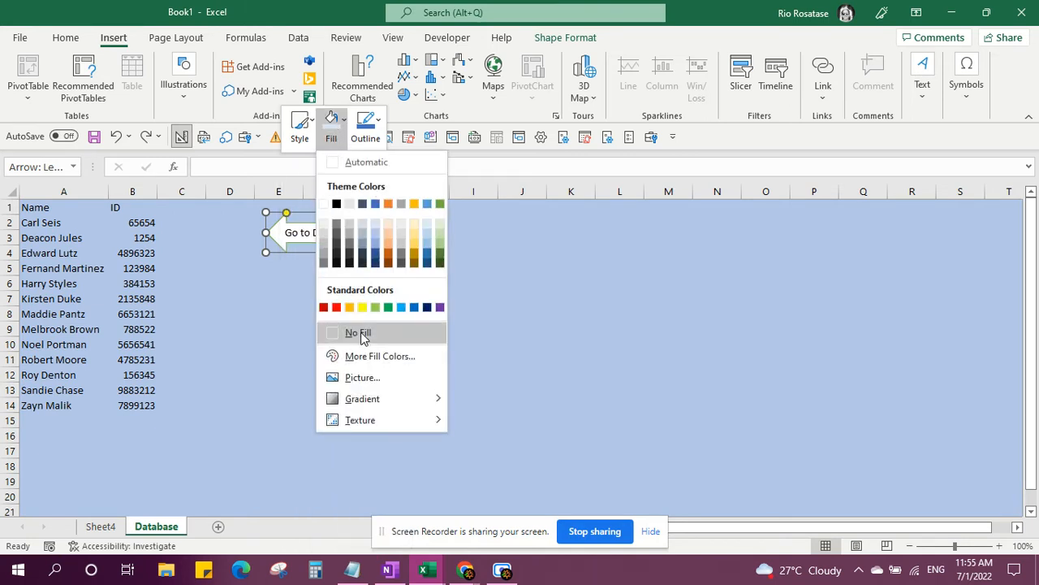
left_click(379, 224)
left_click(267, 297)
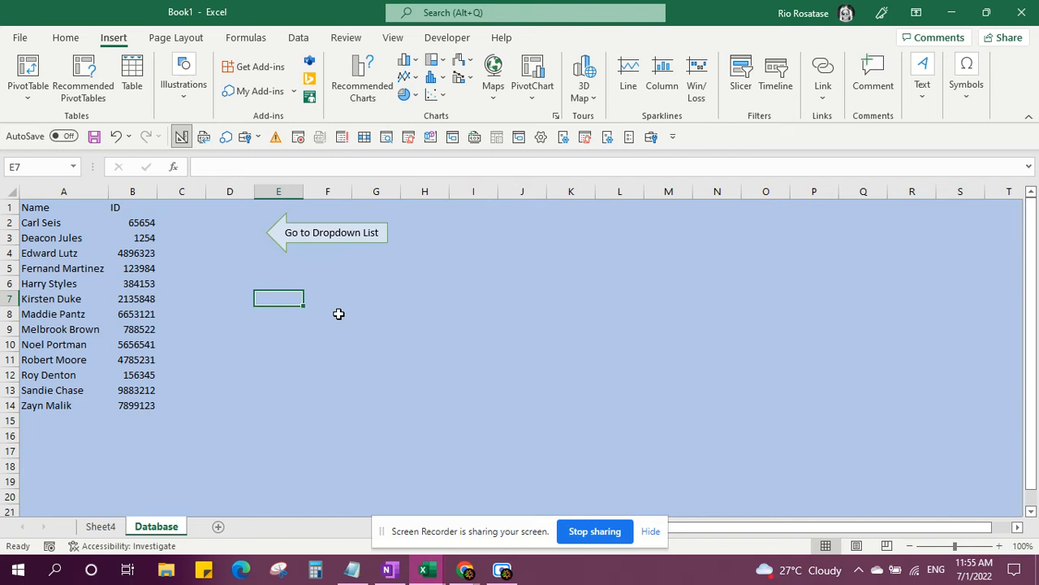
Link the "Go to Dropdown List" arrow to cell A1 of Sheet4 in this document.
left_click(325, 232)
right_click(326, 233)
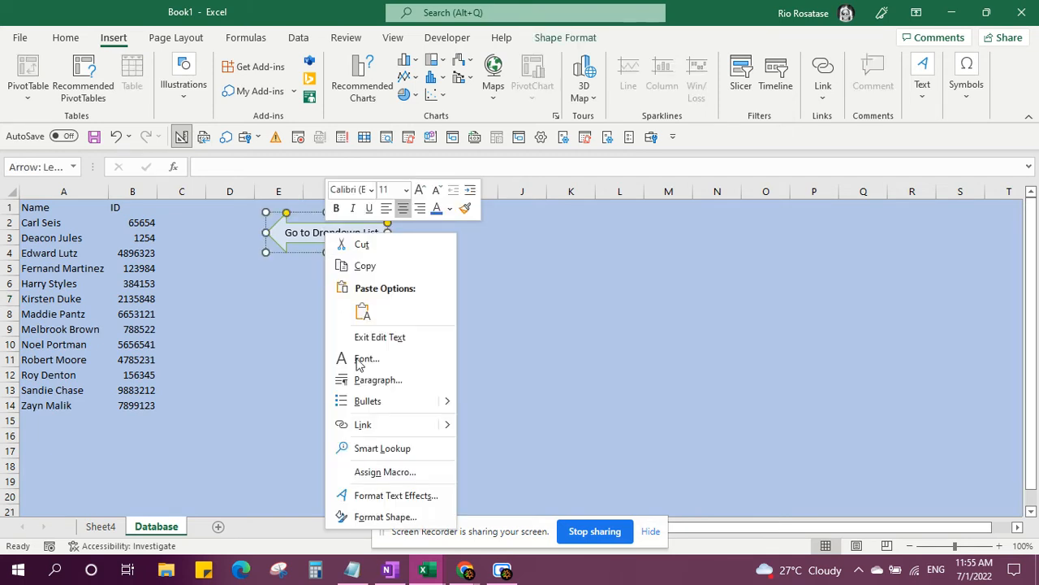
left_click(363, 424)
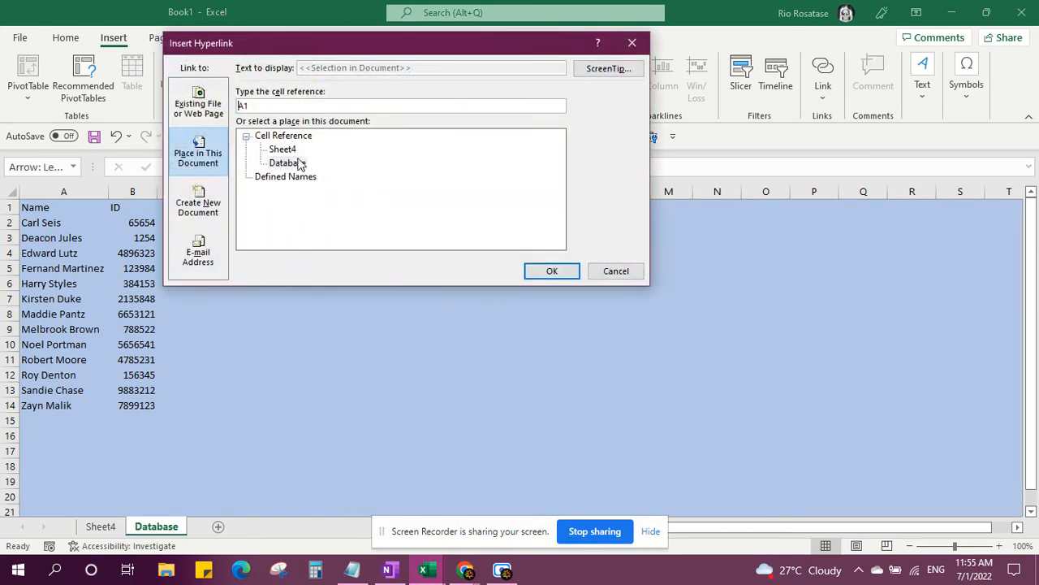
left_click(284, 149)
left_click(549, 271)
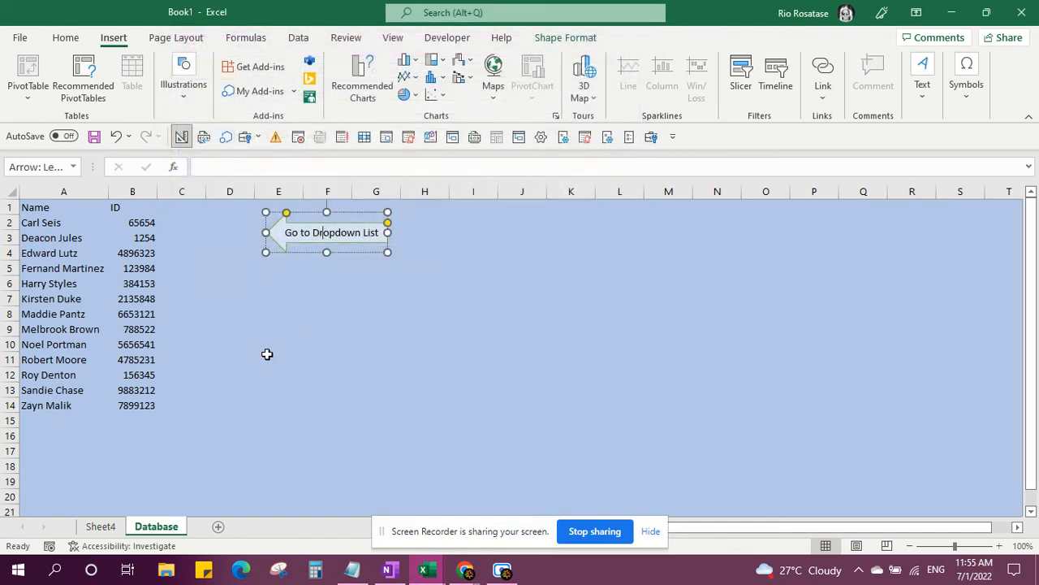
Test the navigation by following the "Go to Dropdown List" arrow to Sheet4 and the "Go to Database" arrow back.
left_click(268, 355)
left_click(342, 237)
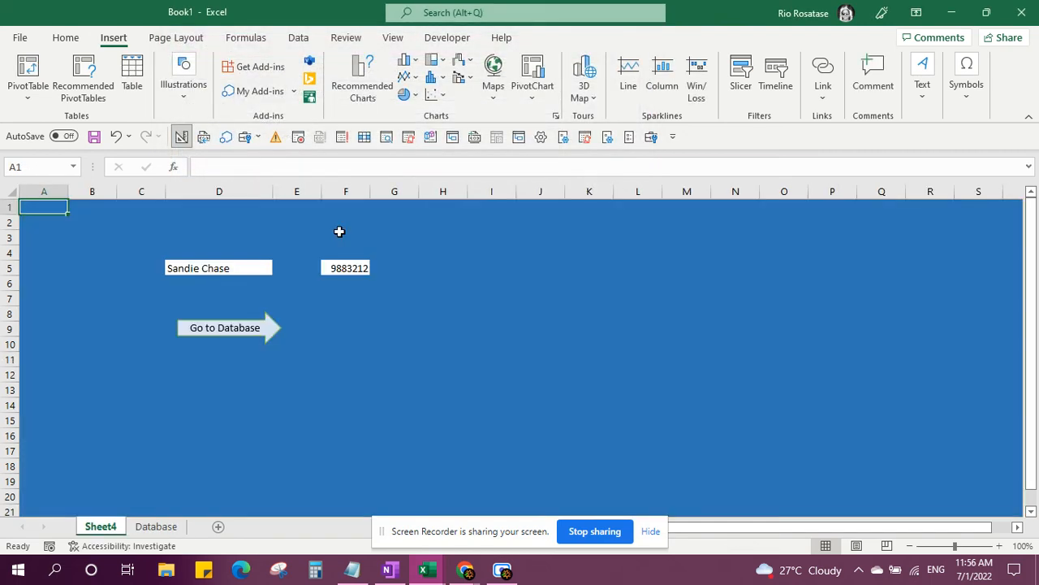
left_click(253, 340)
Rename Sheet4 as "Dropdown List".
left_click(104, 526)
right_click(111, 528)
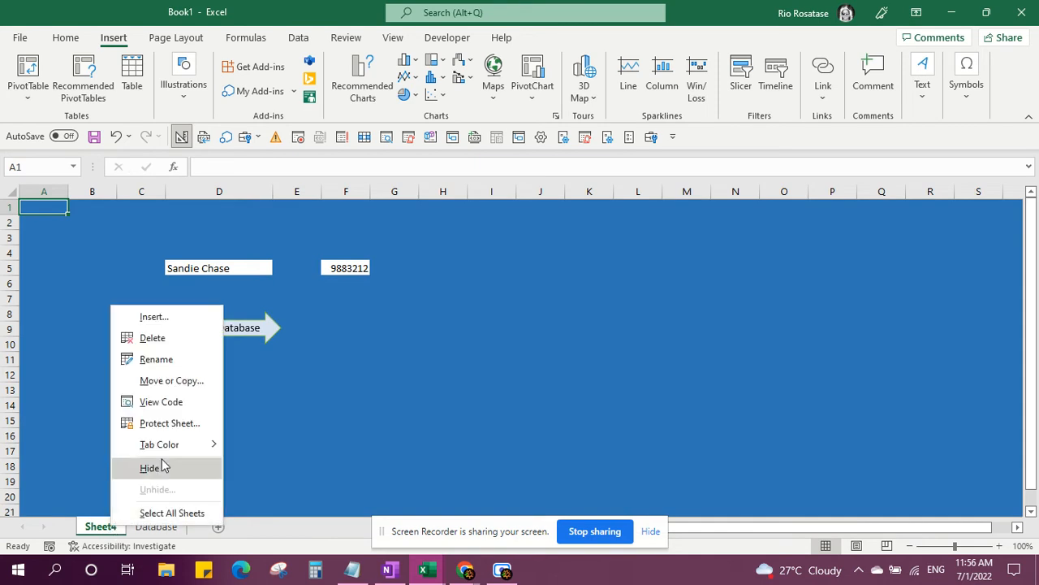
left_click(170, 362)
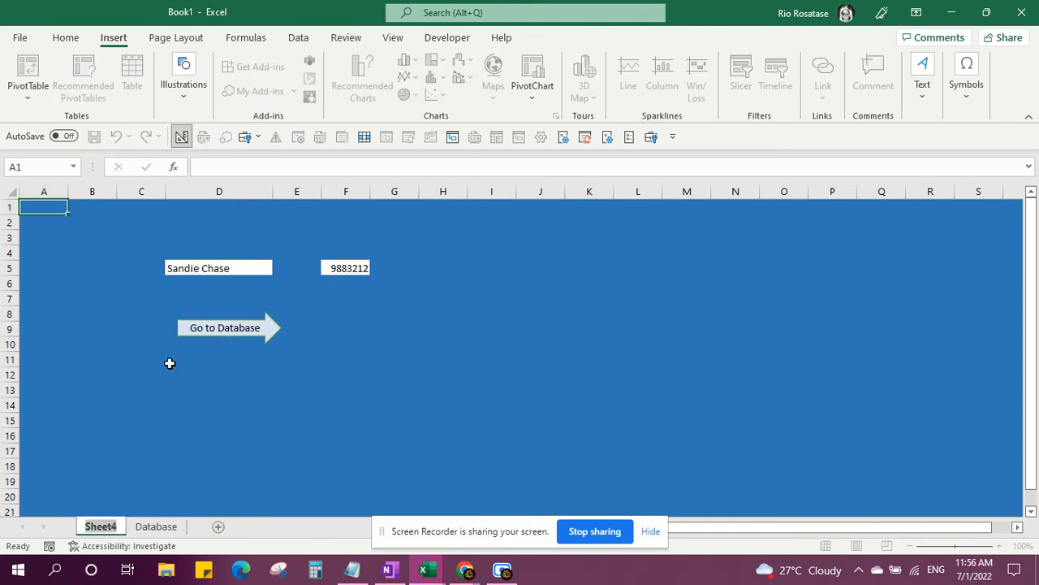
type("Drop")
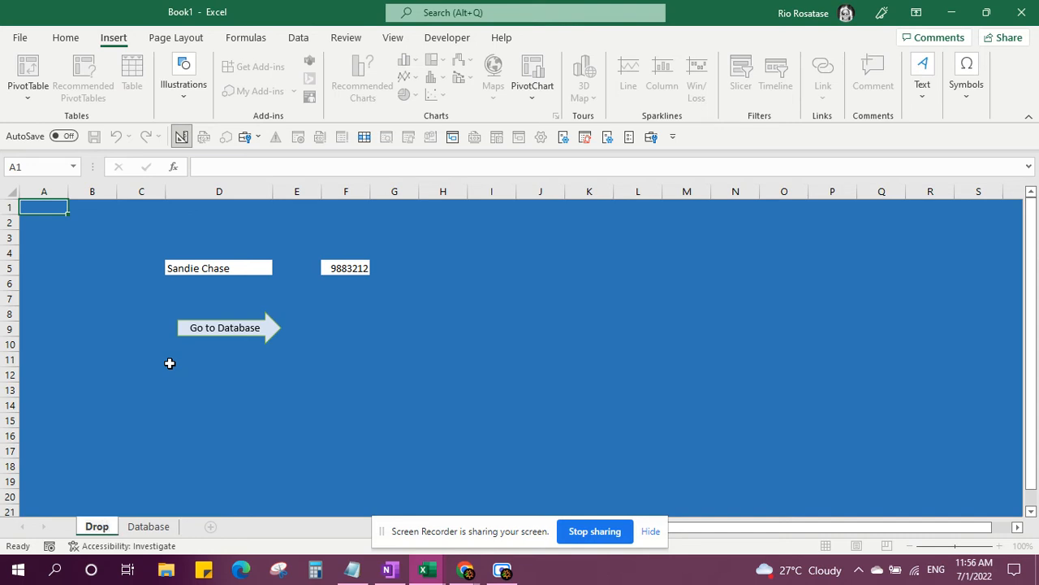
type("down L")
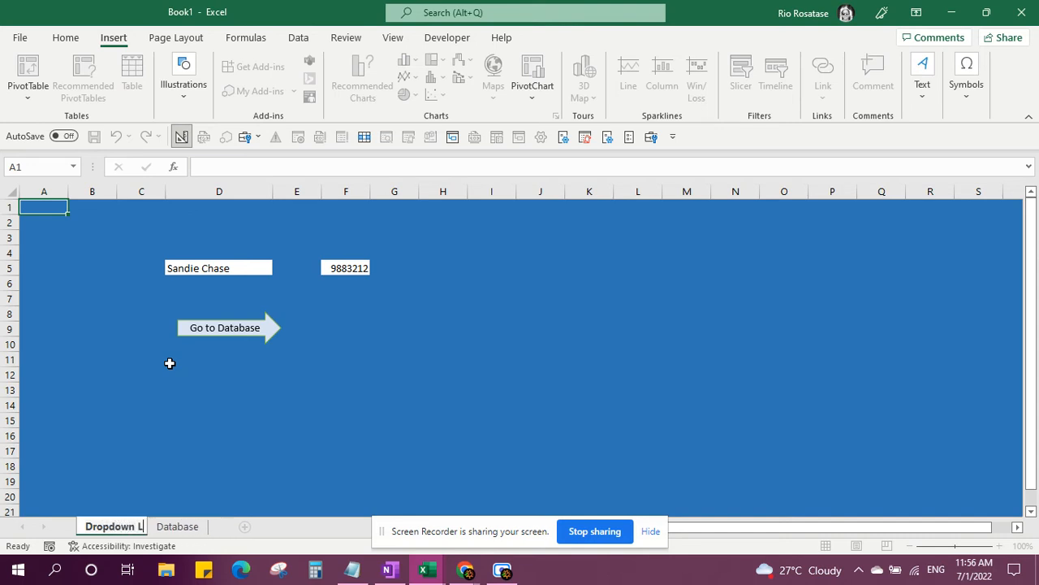
type("ist")
key("Return")
left_click(216, 401)
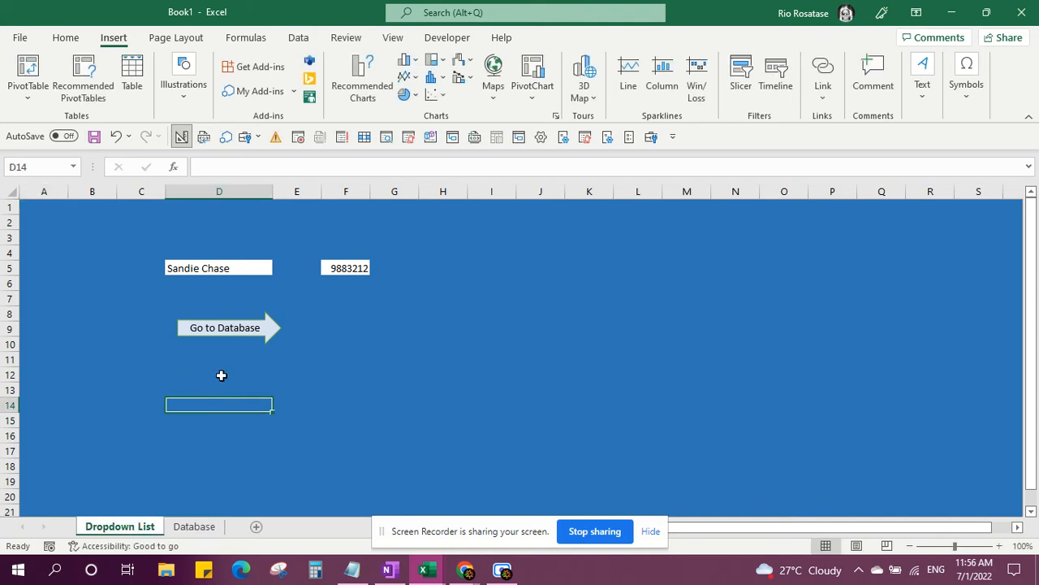
Follow the "Go to Database" arrow and recheck the "Go to Dropdown List" arrow's link against the renamed sheet.
left_click(253, 327)
left_click(329, 244)
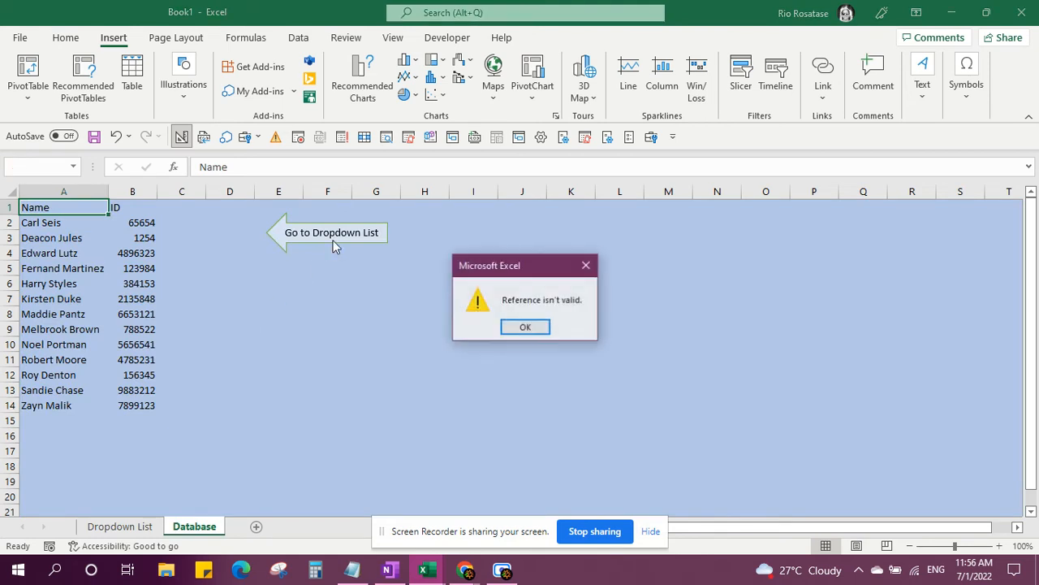
left_click(525, 325)
left_click(329, 242)
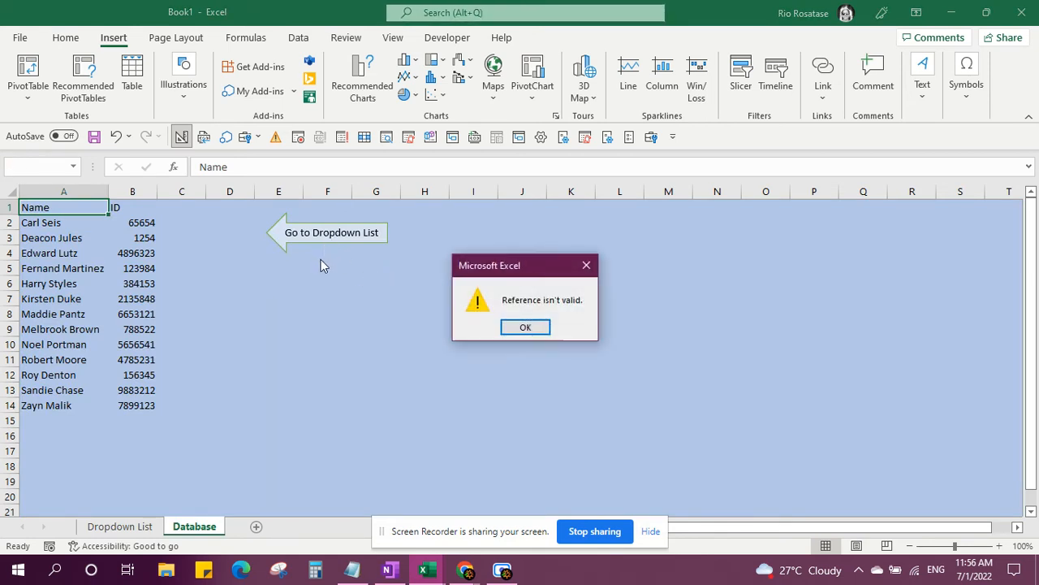
left_click(527, 325)
left_click(374, 332)
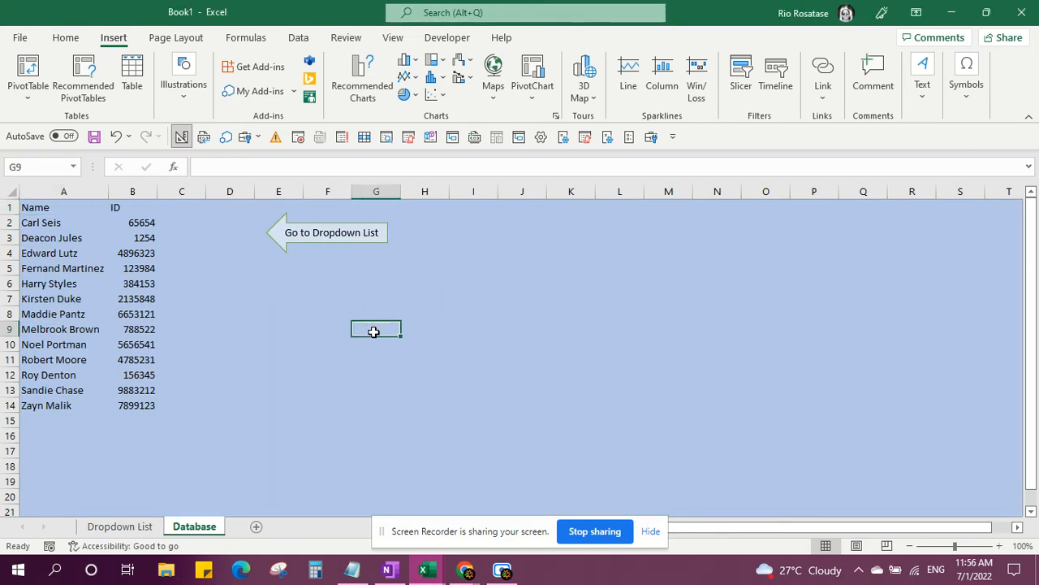
left_click(323, 240)
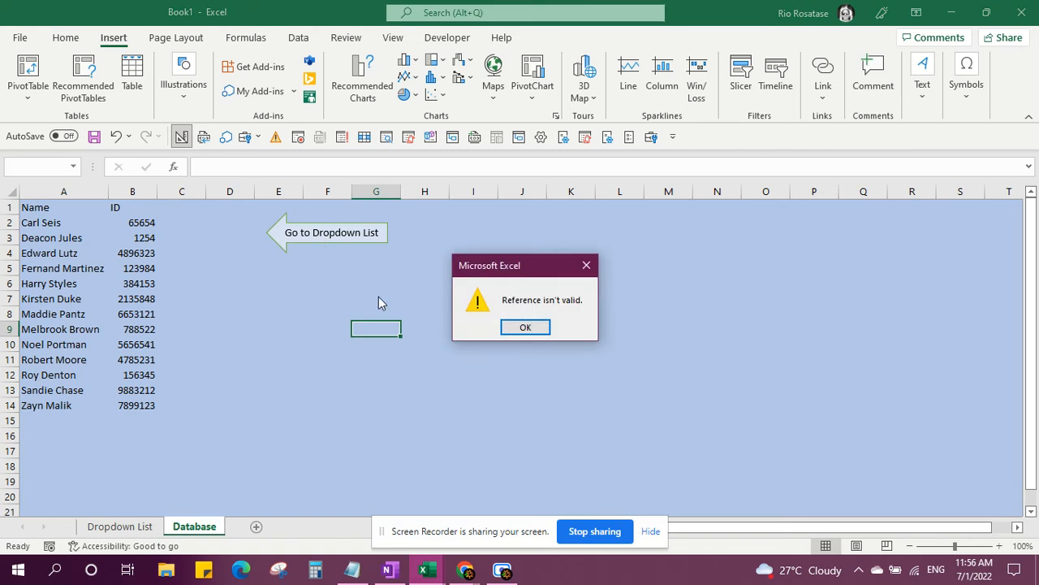
left_click(534, 326)
Relink the "Go to Dropdown List" arrow on the Database sheet to cell A1 of the 'Dropdown List' sheet.
right_click(342, 252)
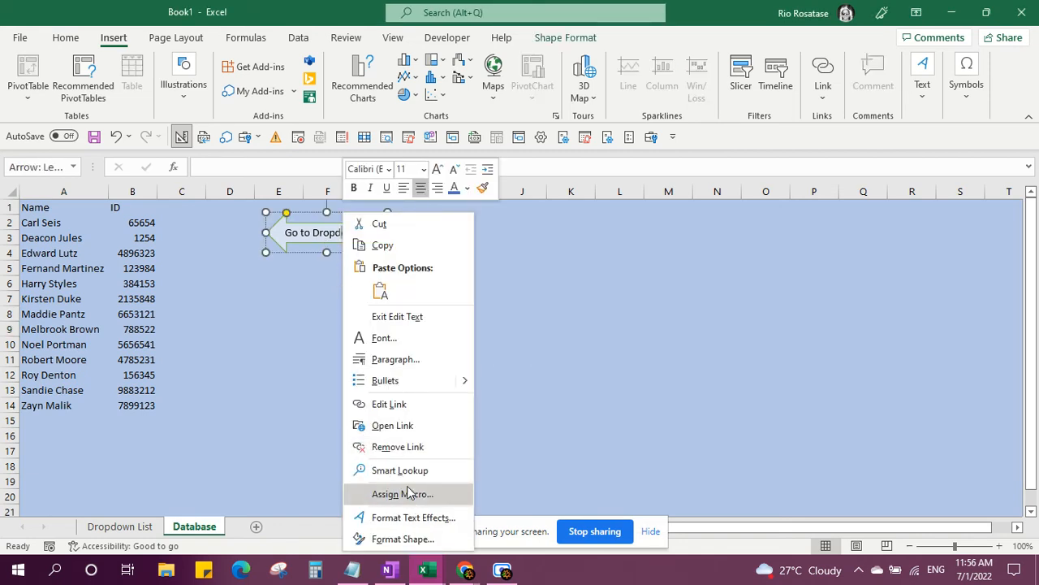
left_click(415, 405)
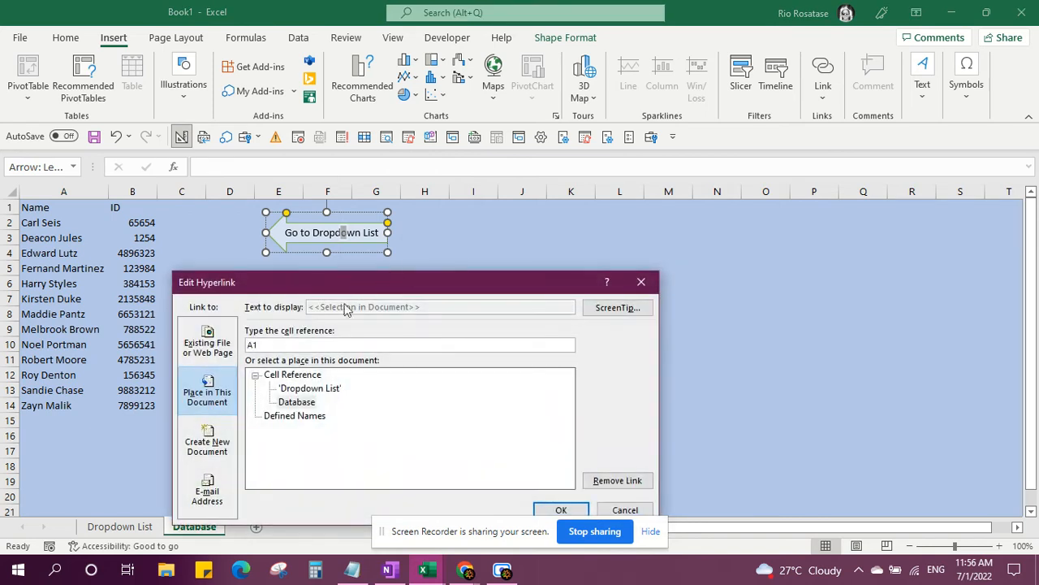
left_click(310, 388)
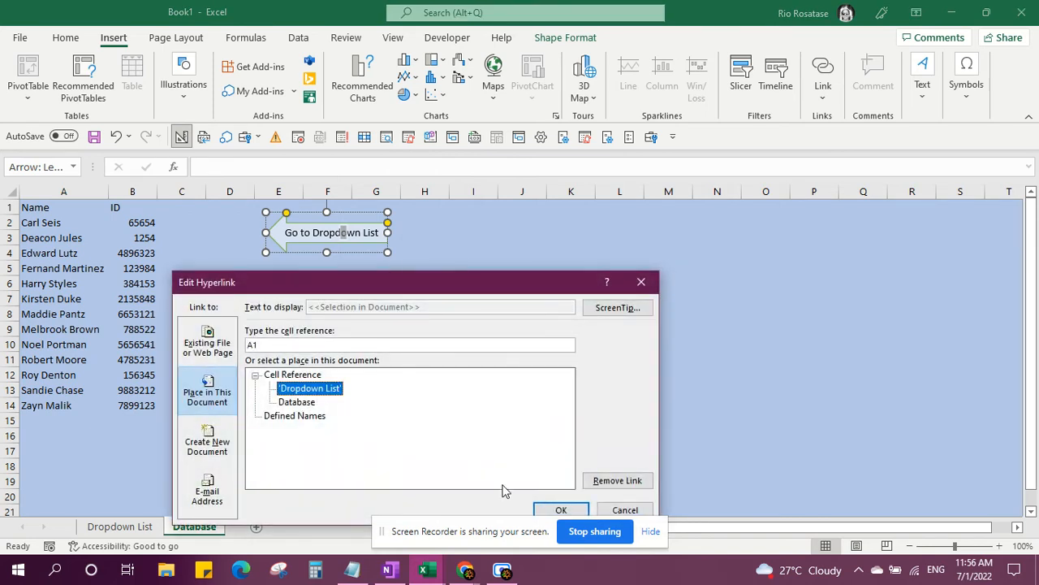
left_click(559, 509)
left_click(325, 334)
Test the relinked navigation by following the arrows to Dropdown List, back to Database, and to Dropdown List again.
left_click(330, 236)
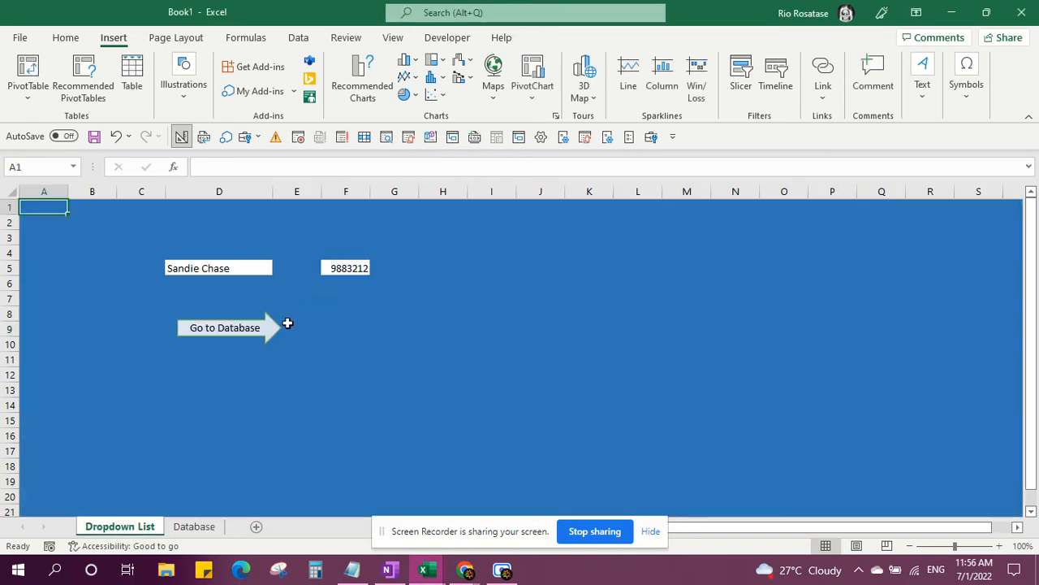
left_click(226, 330)
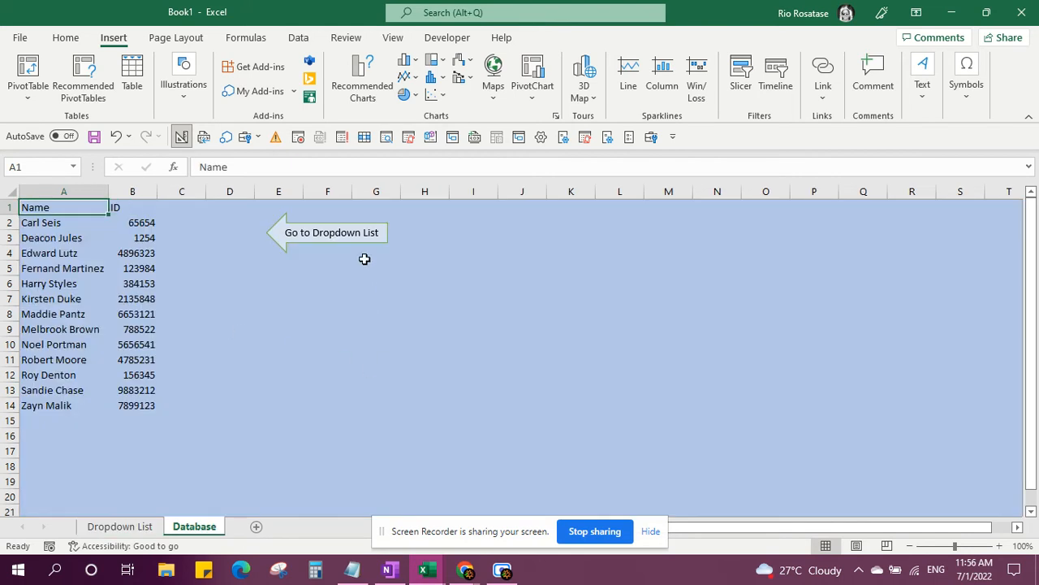
left_click(361, 237)
left_click(238, 379)
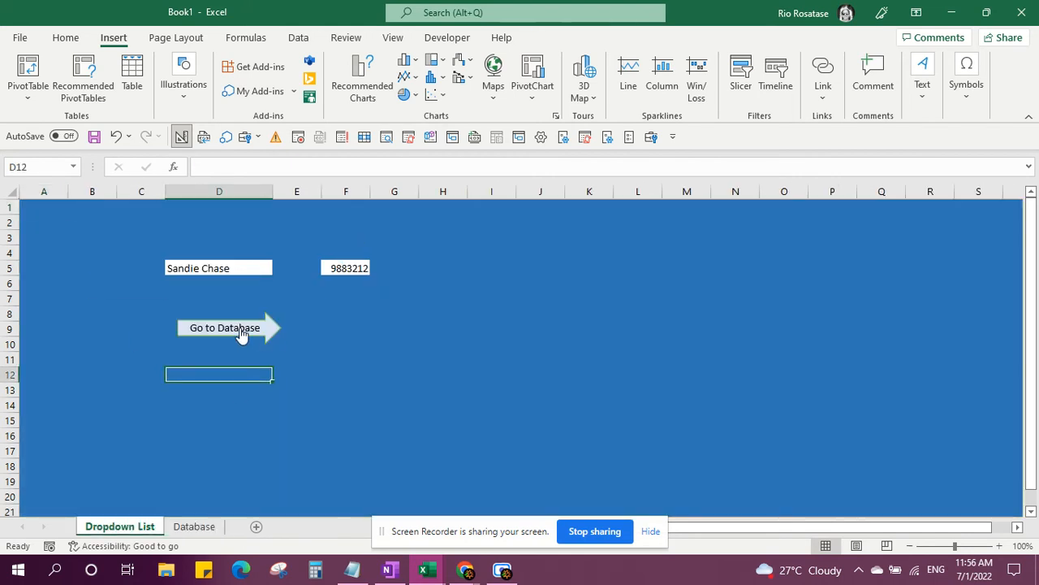
Draw a rounded rectangle about 0.2" high and 1.41" wide over cell D4, directly above the name cell.
left_click(175, 248)
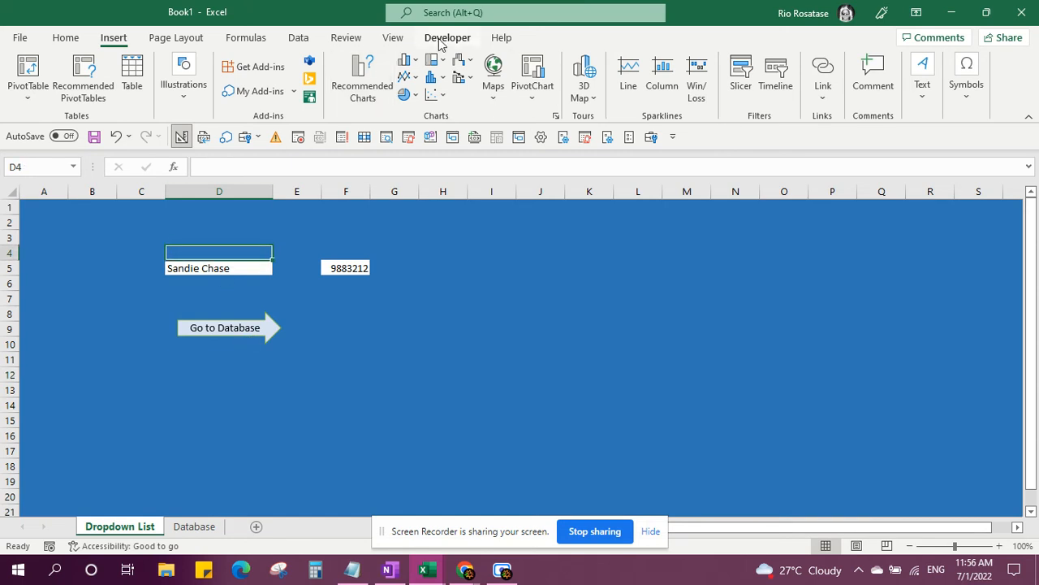
left_click(443, 39)
left_click(118, 40)
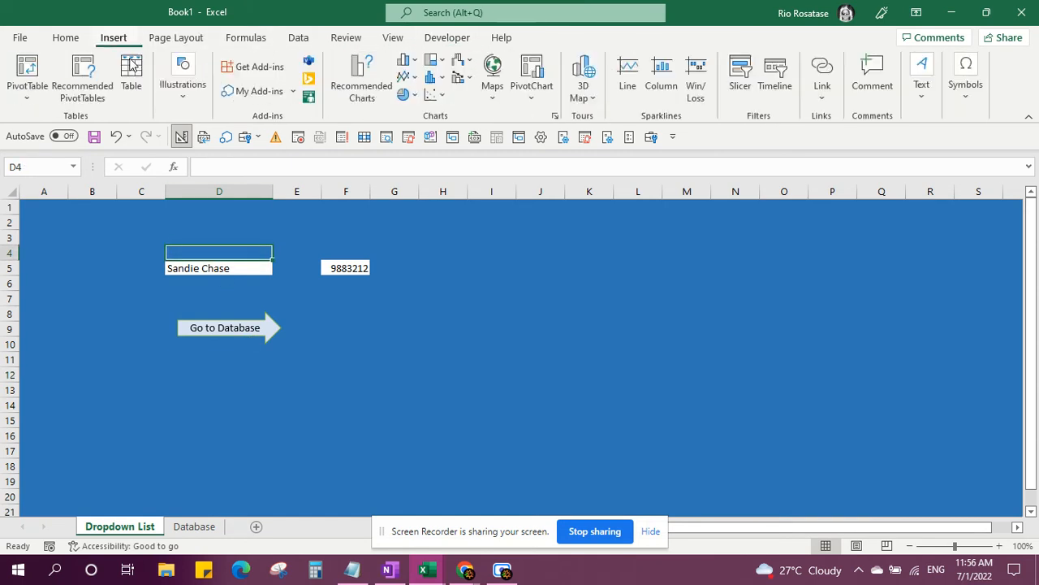
left_click(185, 89)
left_click(210, 160)
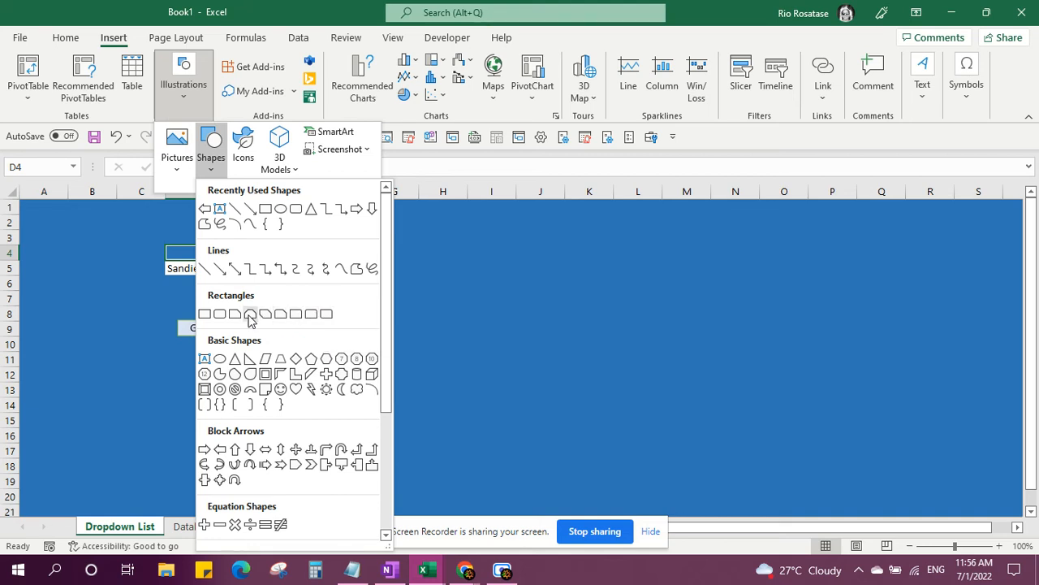
left_click(220, 314)
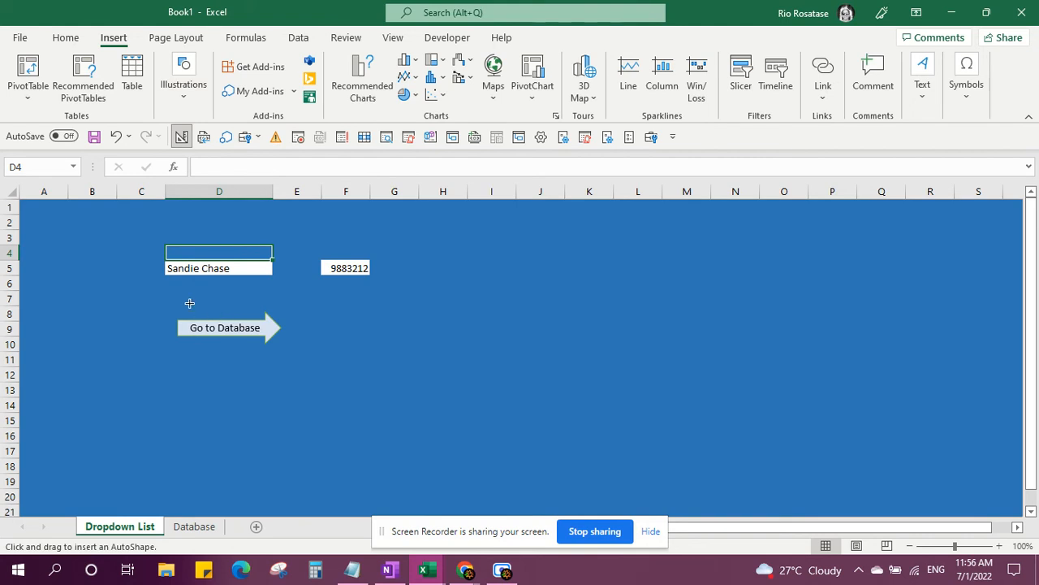
left_click_drag(168, 242, 272, 257)
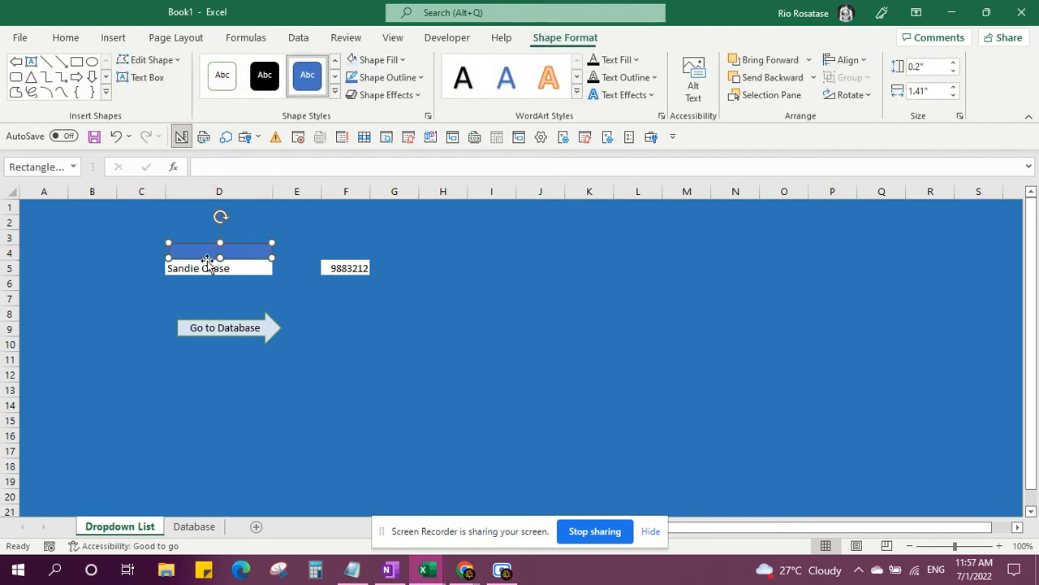
Apply the glossy orange gradient preset style to the rounded rectangle and label it "Emplyee Name".
left_click(335, 95)
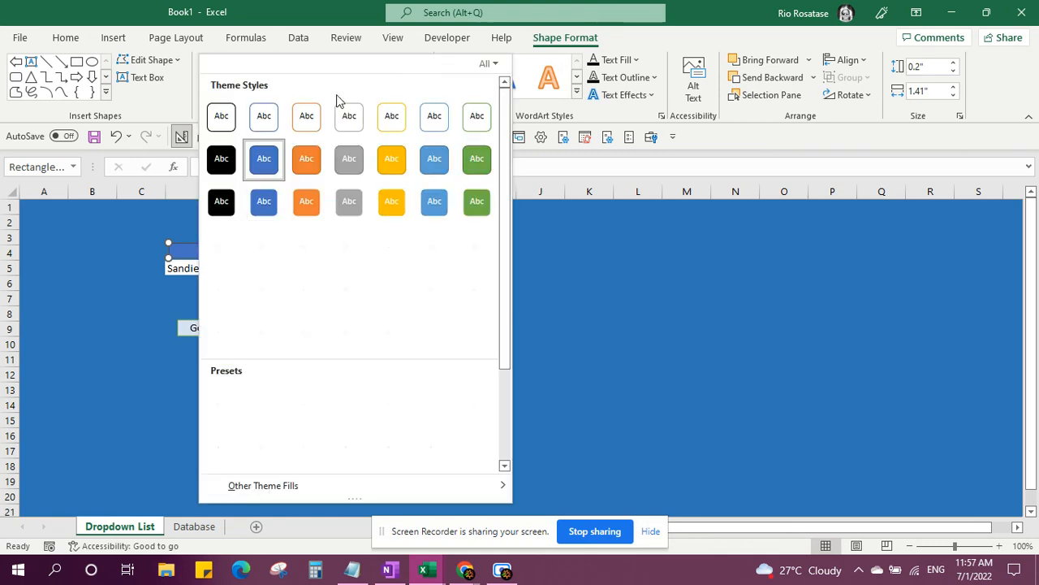
scroll(459, 325, "down", 3)
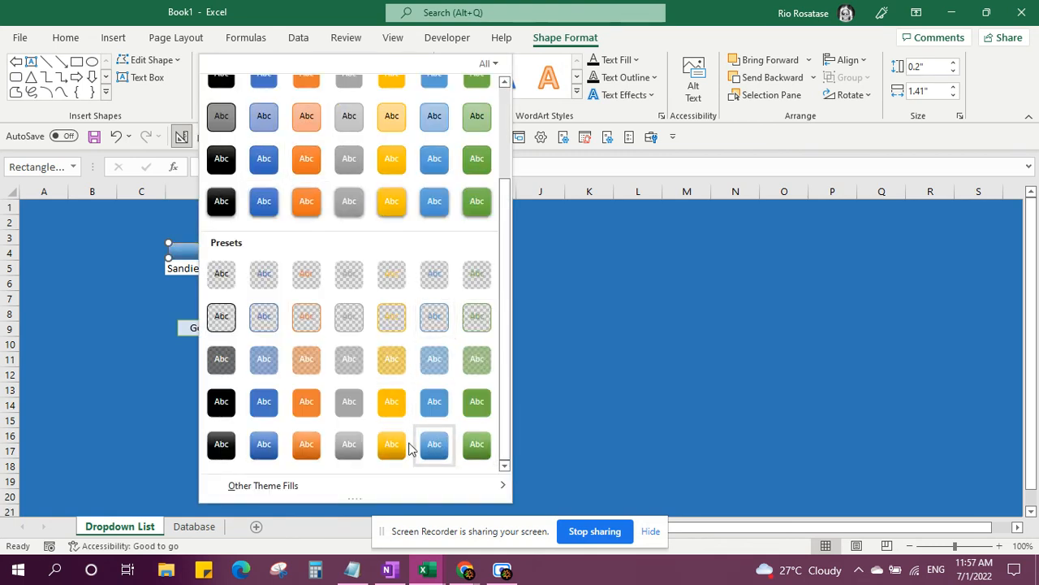
left_click(312, 452)
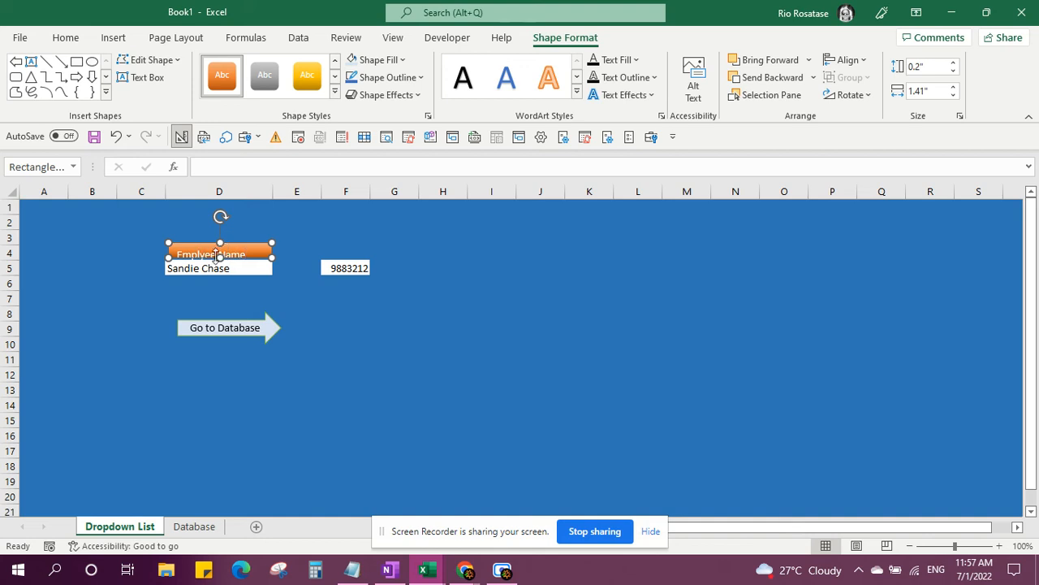
Enlarge the "Emplyee Name" header to about 0.35" by 1.43" and align it directly above the name cell.
left_click(241, 304)
left_click(252, 248)
left_click_drag(272, 242, 242, 244)
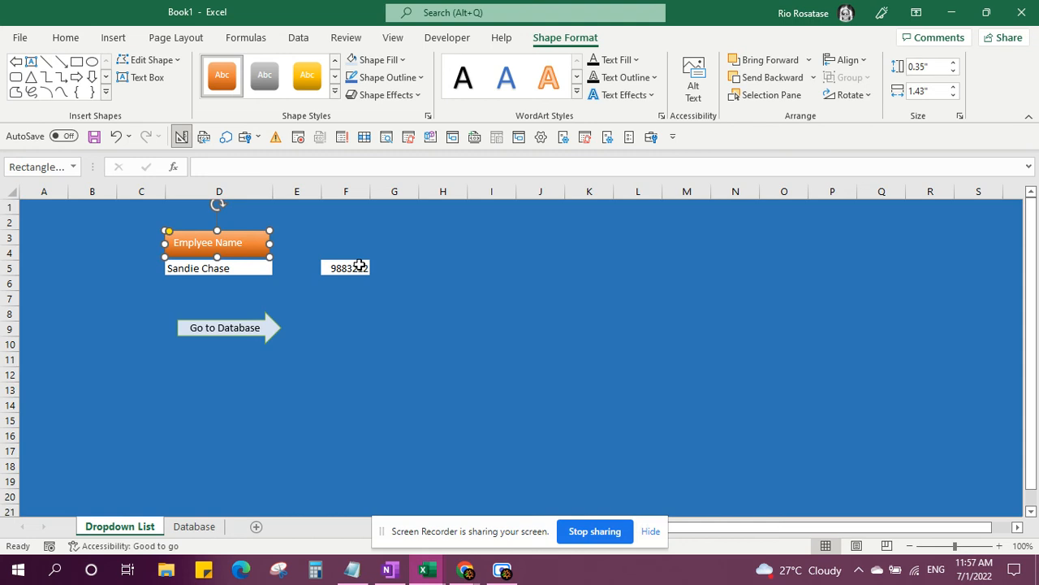
Duplicate the "Emplyee Name" header, place the copy above the ID cell, and change its text to "Emplyee ID".
right_click(248, 248)
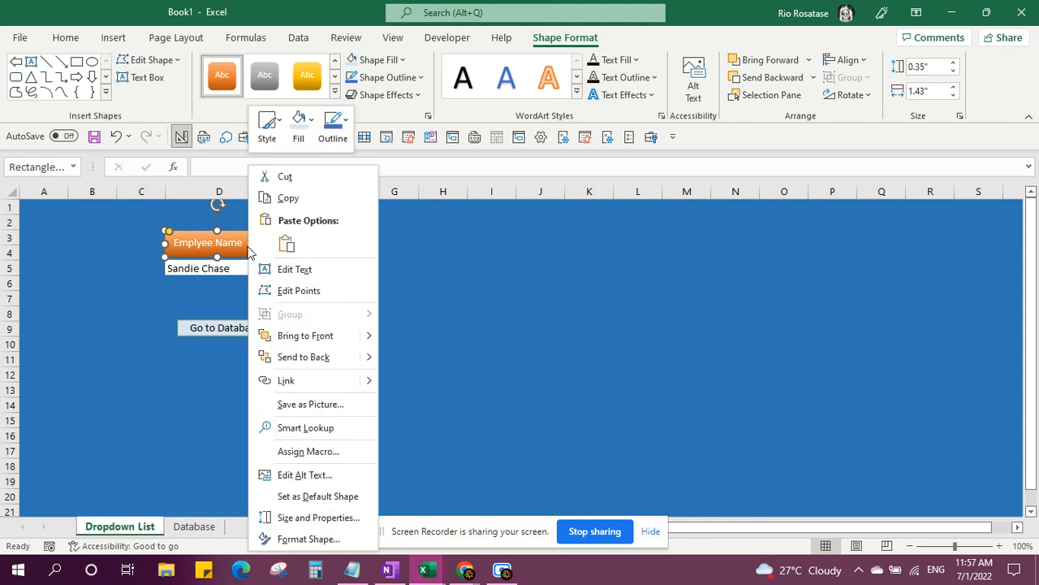
left_click(298, 201)
key("ctrl+v")
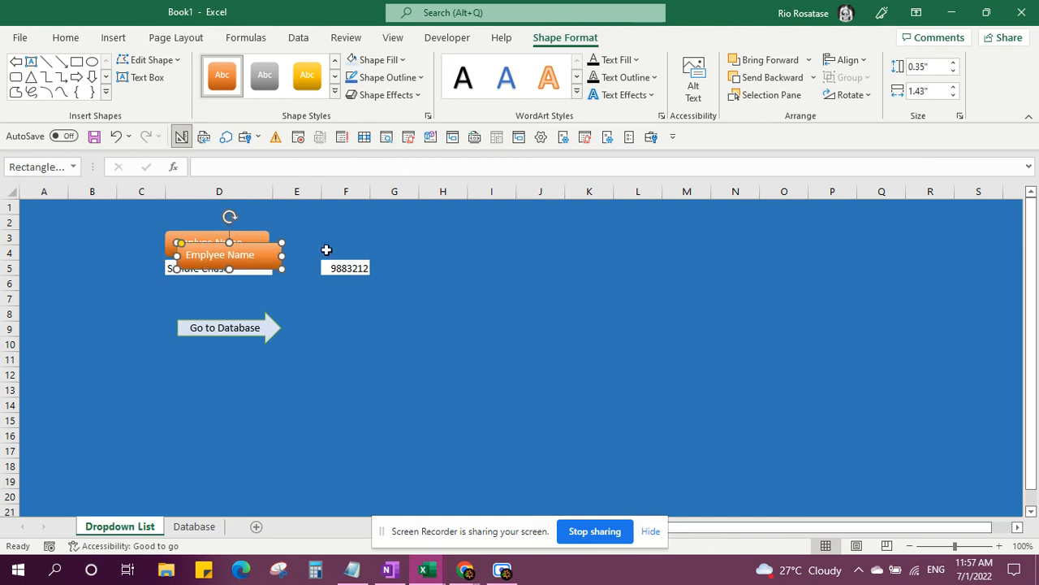
left_click_drag(261, 254, 380, 237)
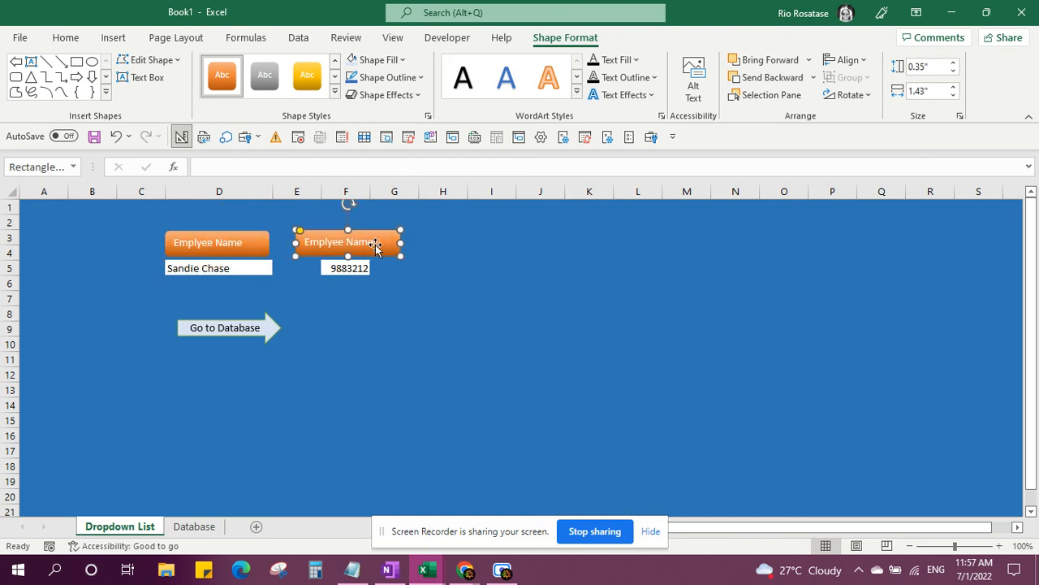
double_click(354, 241)
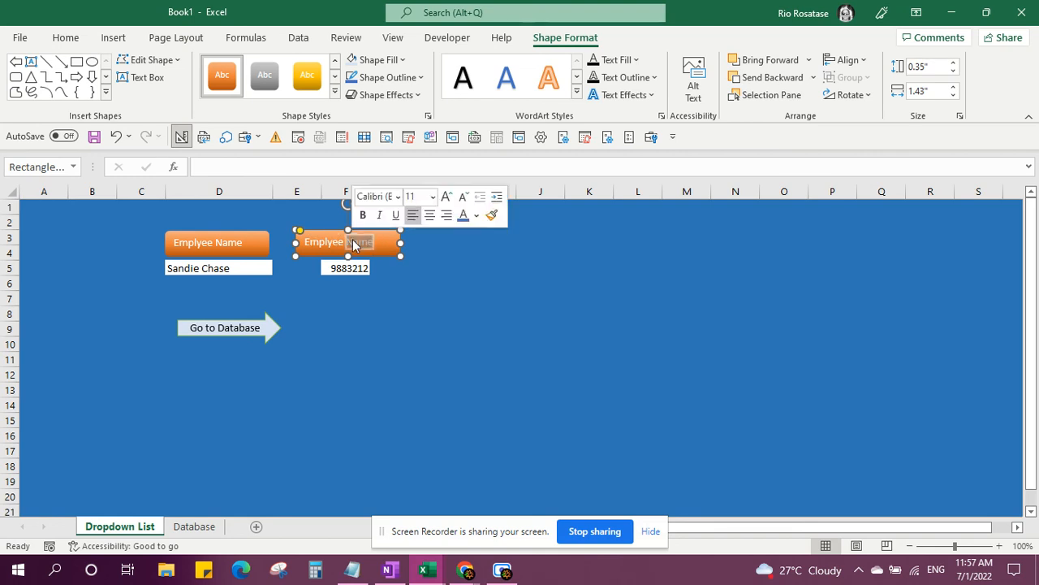
type("I")
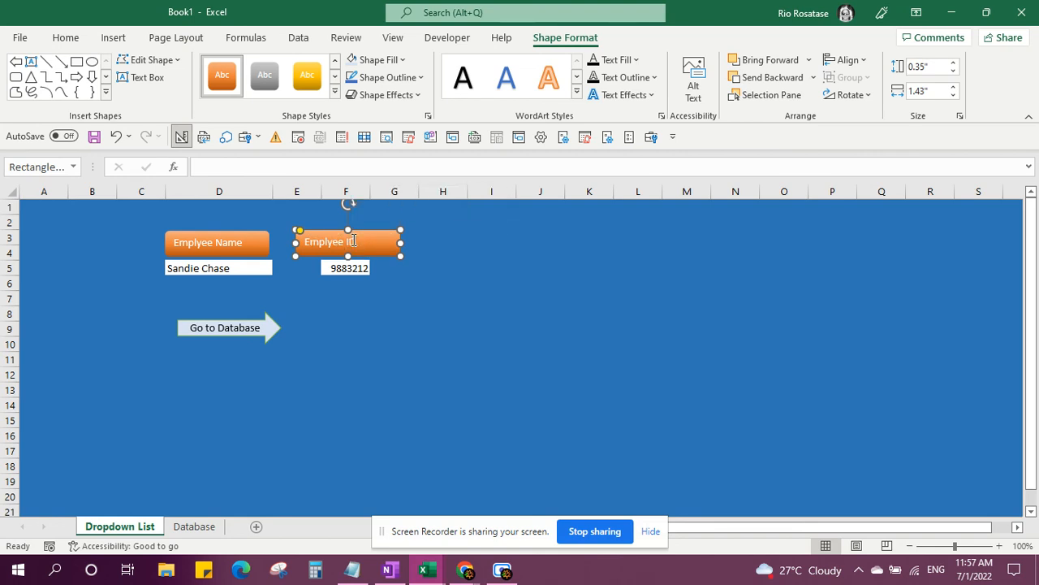
type("D")
Center the text of the "Emplyee ID" and "Emplyee Name" headers horizontally and vertically.
triple_click(336, 243)
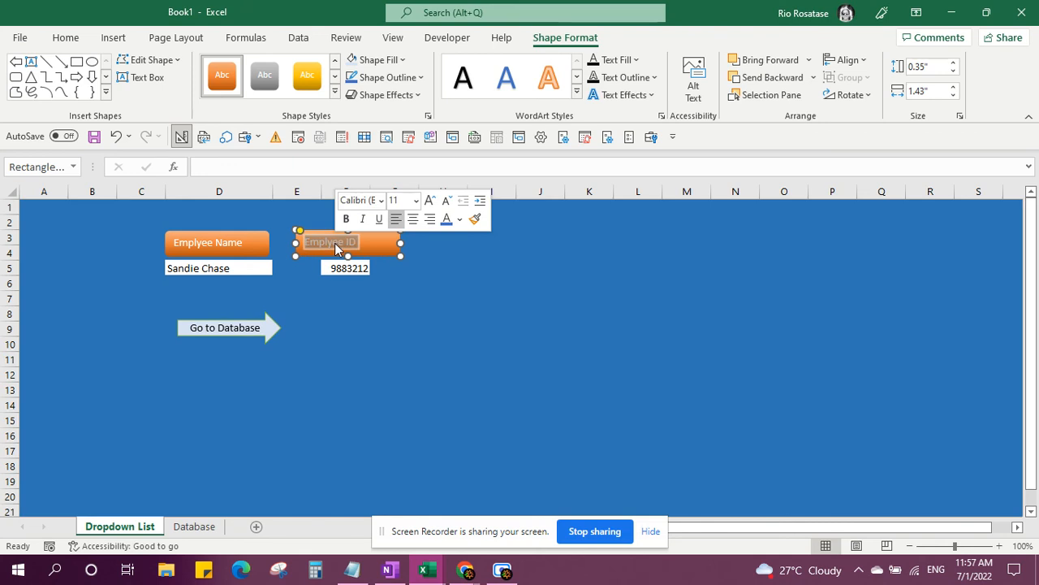
left_click(414, 222)
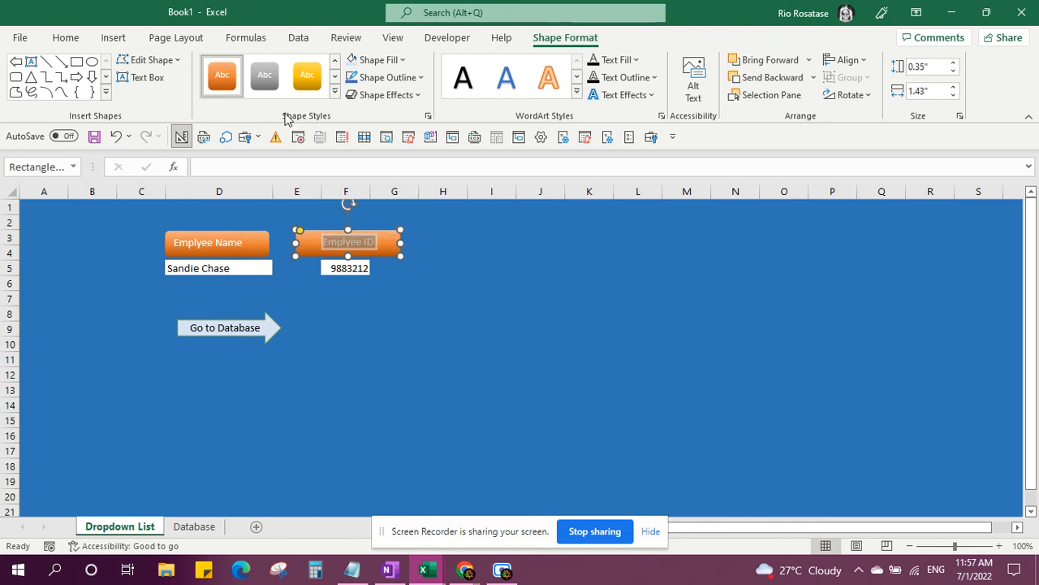
left_click(65, 37)
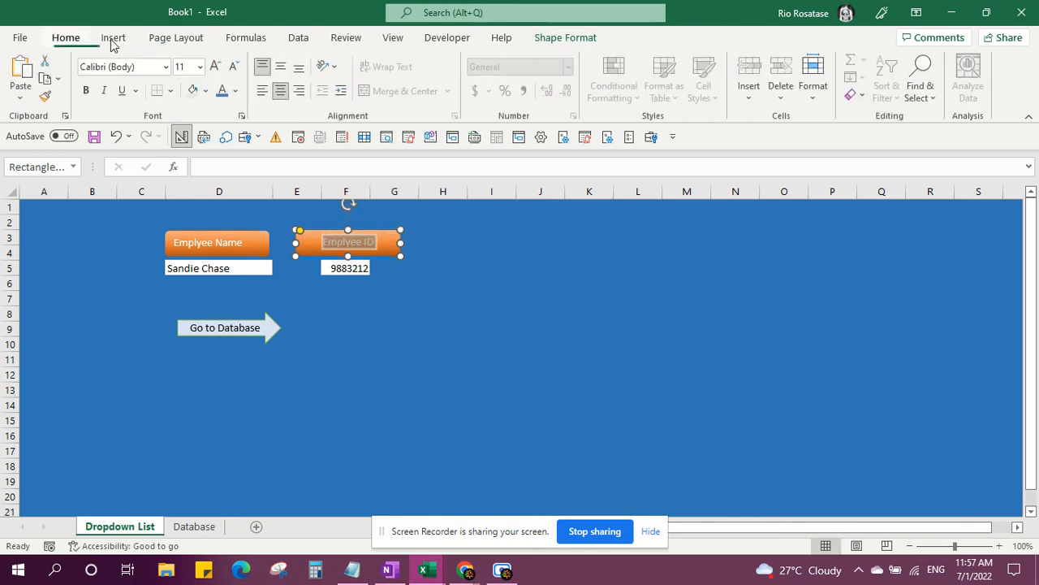
left_click(283, 69)
triple_click(209, 243)
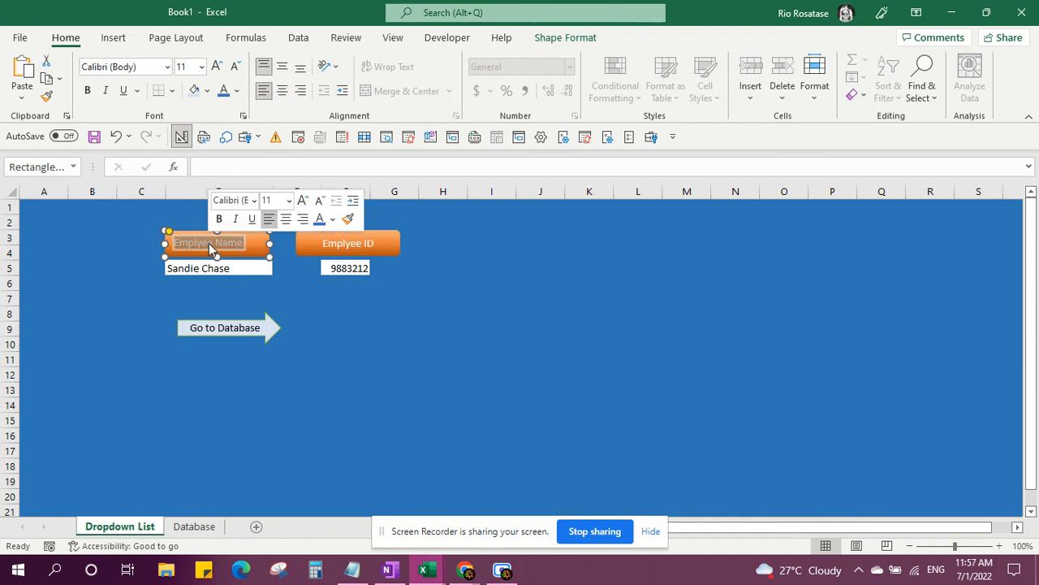
left_click(286, 218)
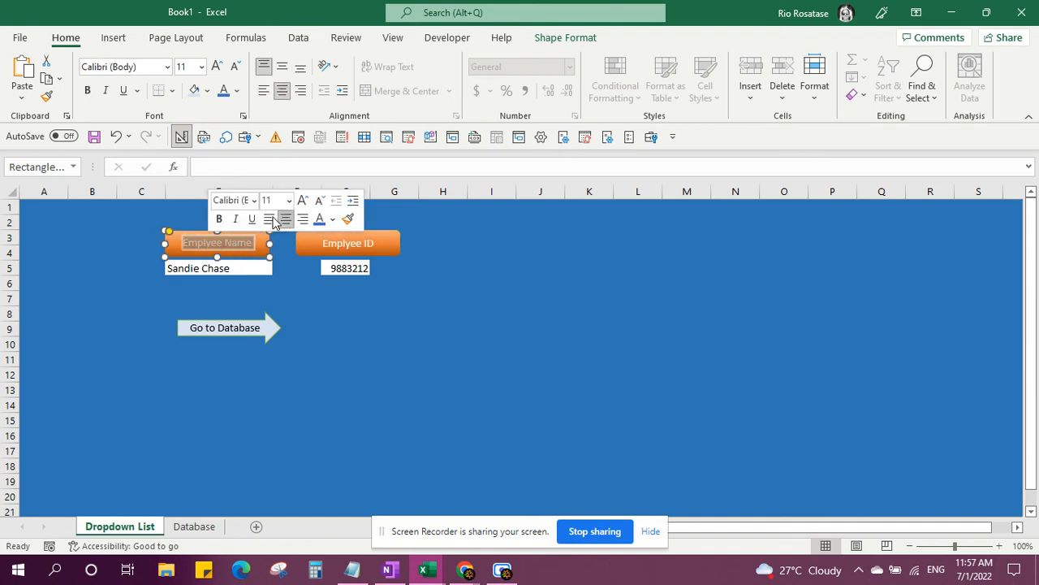
left_click(282, 69)
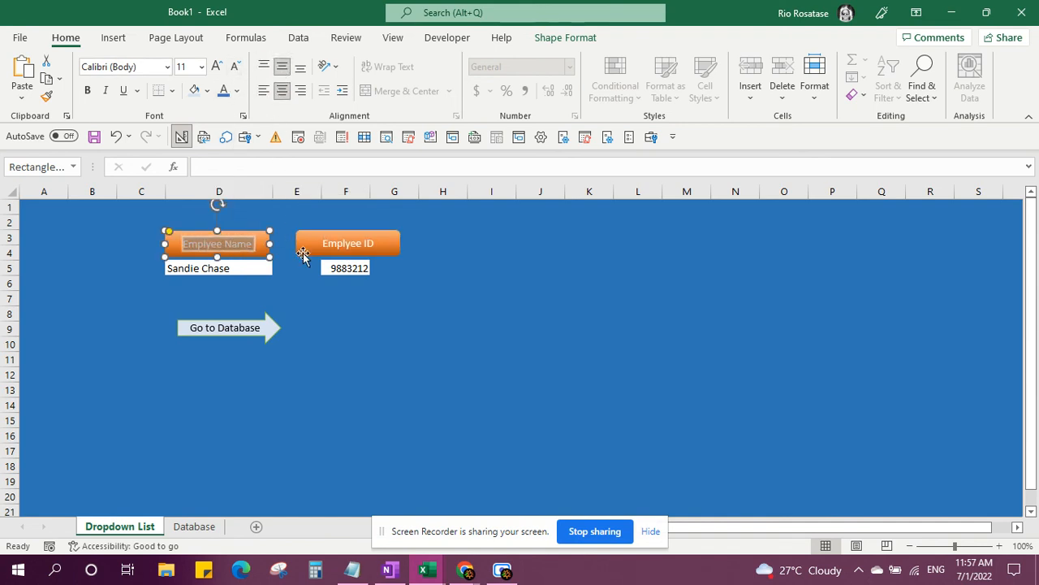
Format the text of both orange headers in bold Aharoni.
left_click(167, 67)
left_click(132, 241)
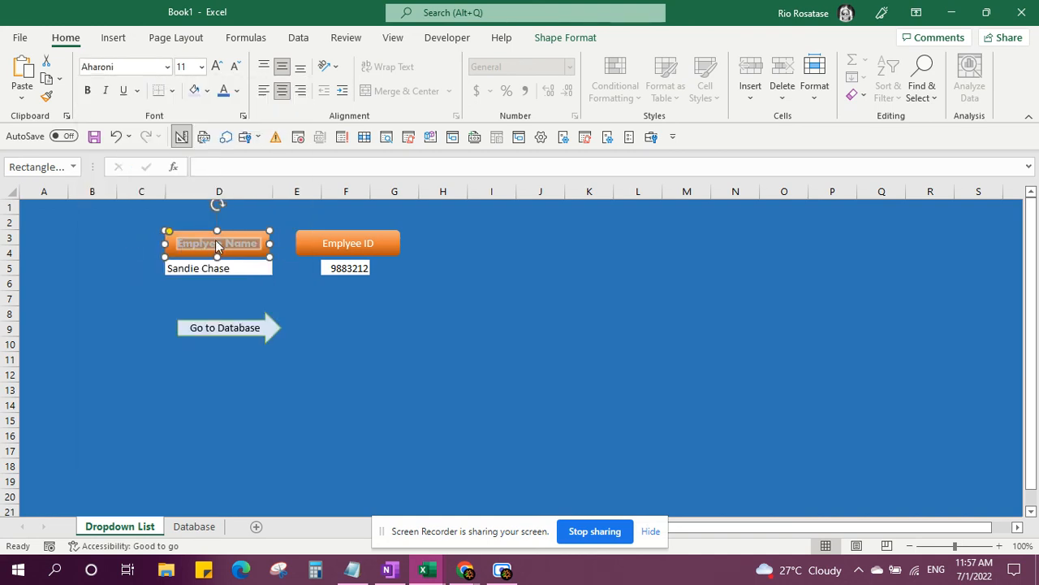
key("ctrl+b")
triple_click(352, 244)
left_click(363, 219)
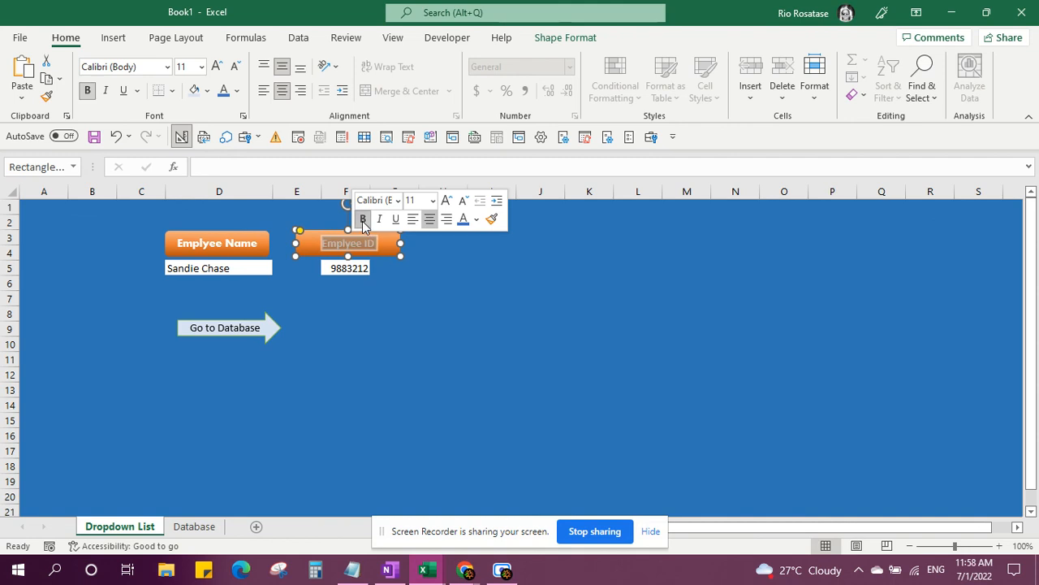
left_click(397, 201)
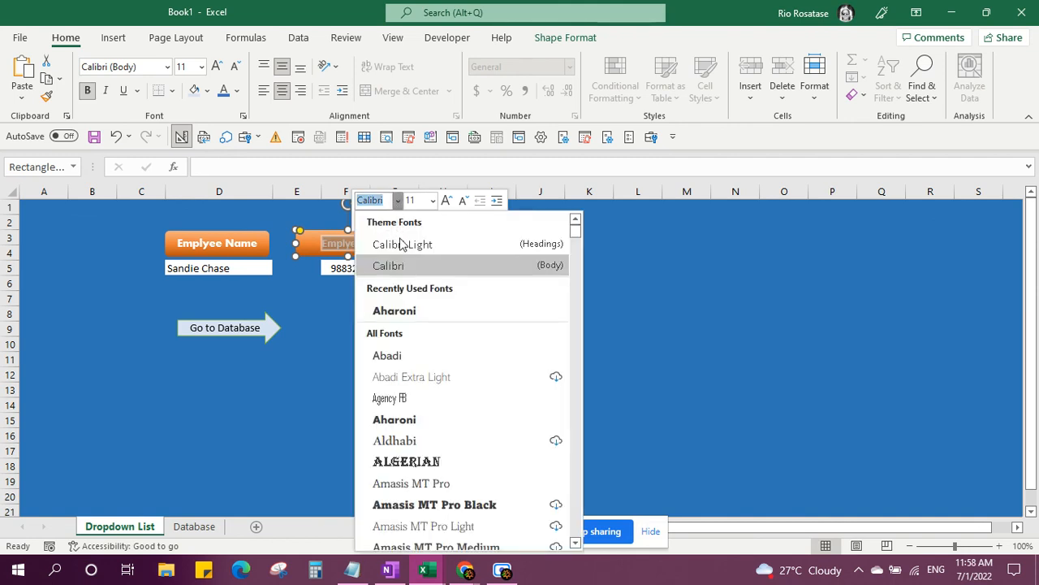
left_click(406, 311)
left_click(461, 308)
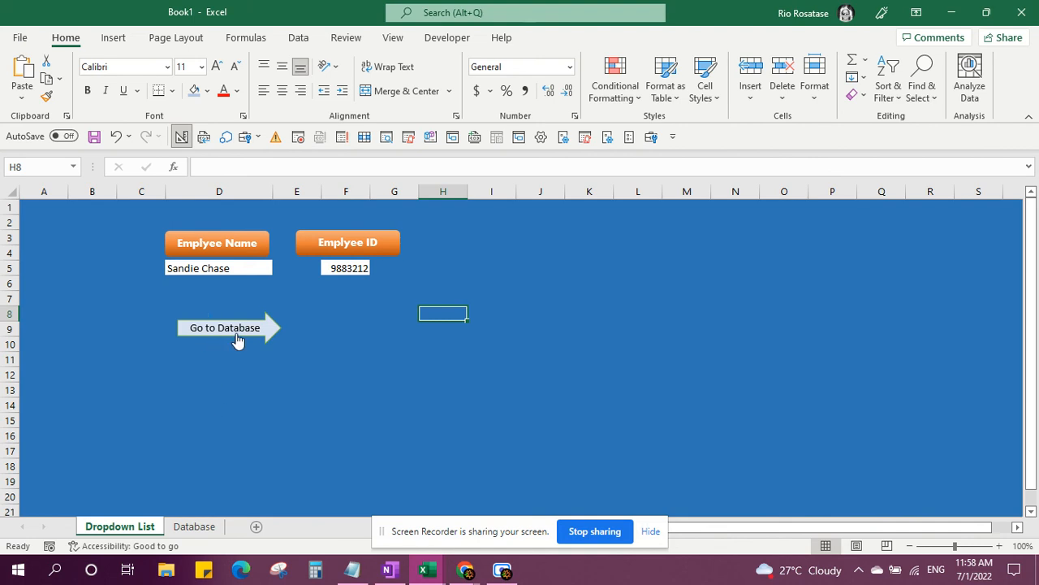
Follow the "Go to Database" arrow and return with the "Go to Dropdown List" arrow to check both links.
left_click(235, 333)
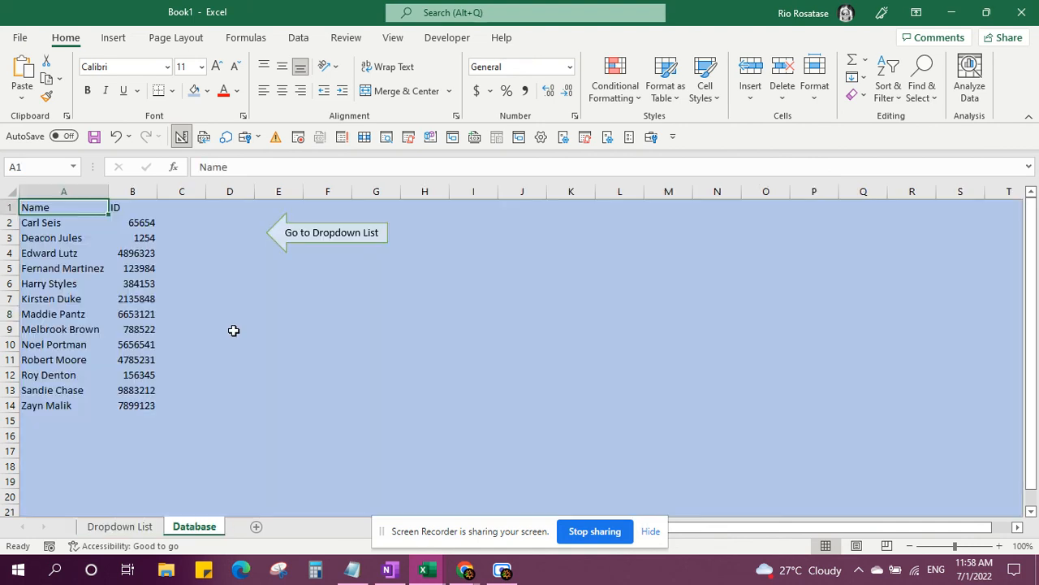
left_click(320, 235)
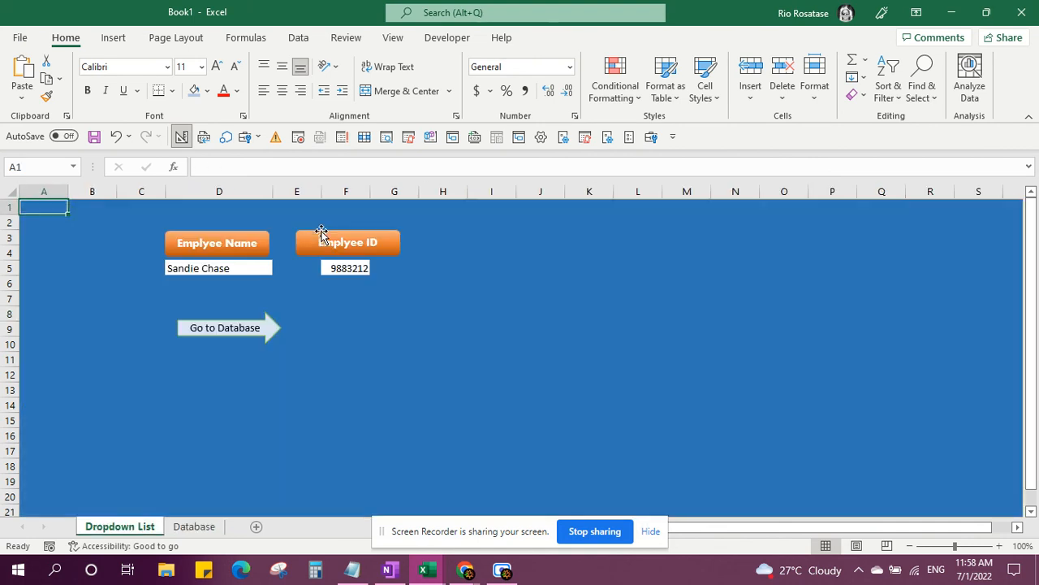
Move the "Go to Database" arrow up and left to rows 7–9, lining its left edge up with the name cell.
right_click(241, 335)
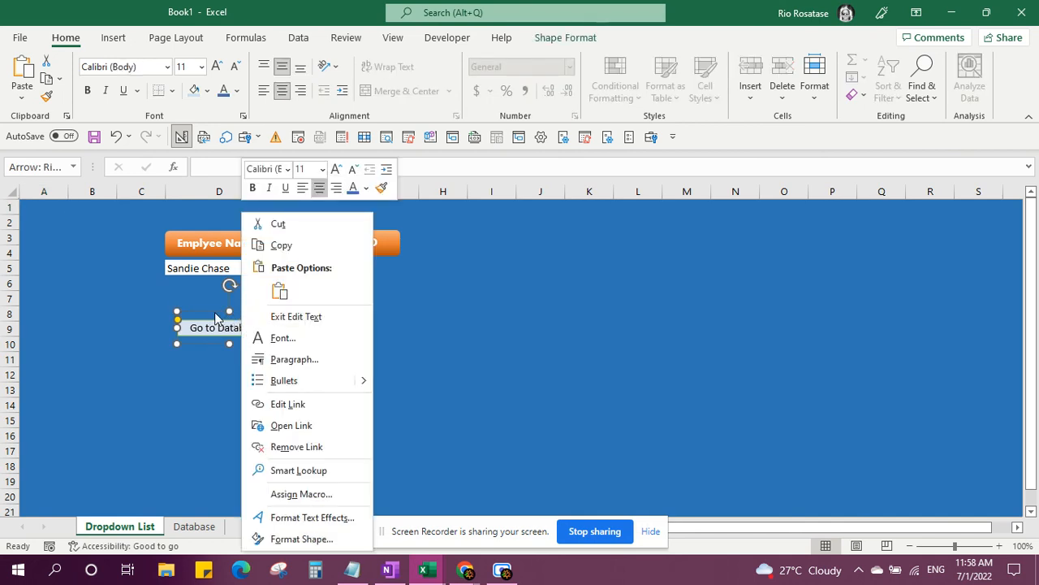
left_click(216, 318)
left_click_drag(213, 313, 201, 298)
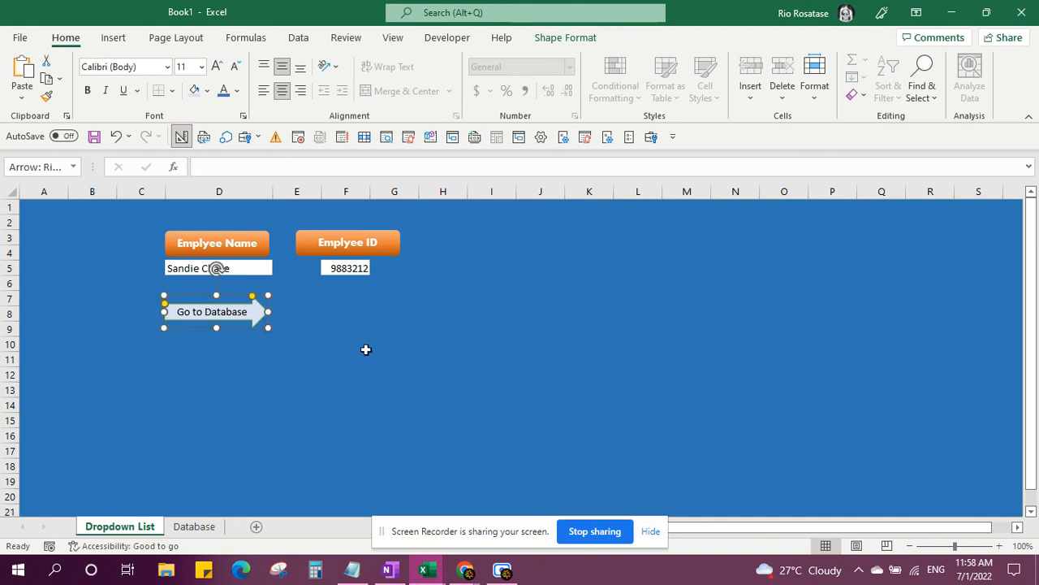
left_click(443, 374)
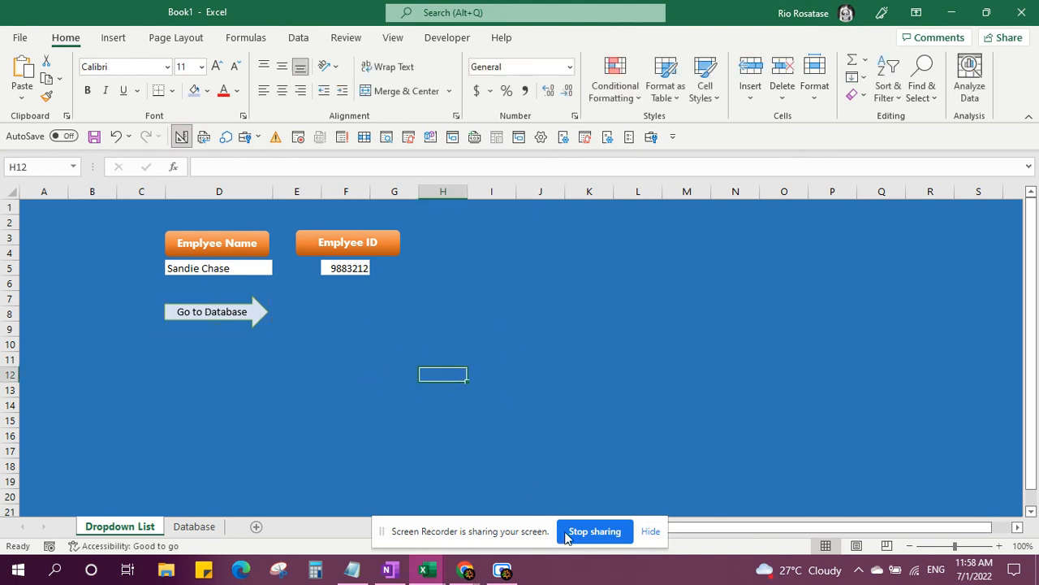